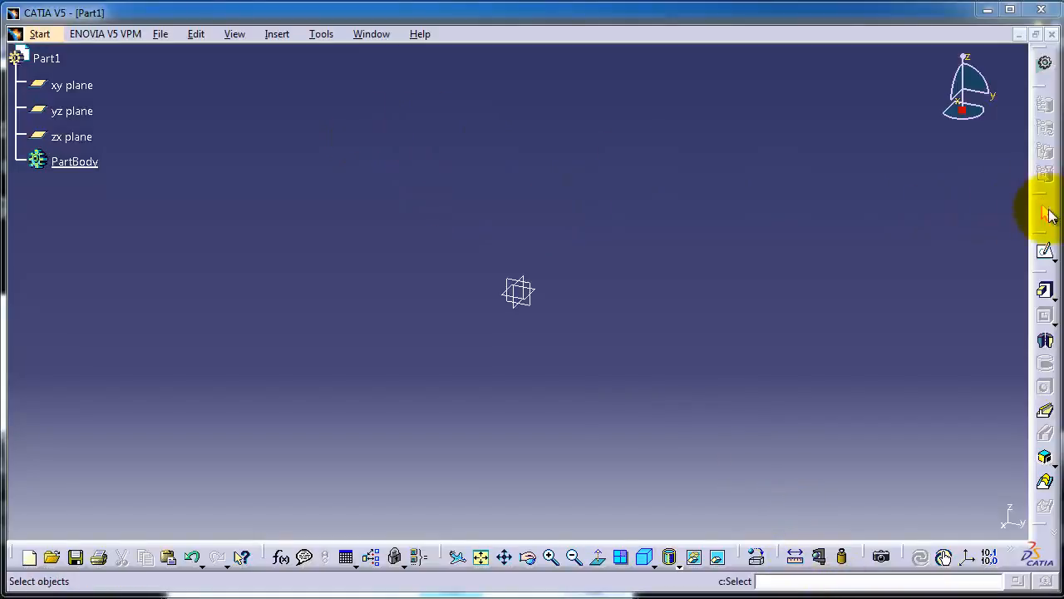
# Start a sketch on the zx plane
pyautogui.click(1046, 250)
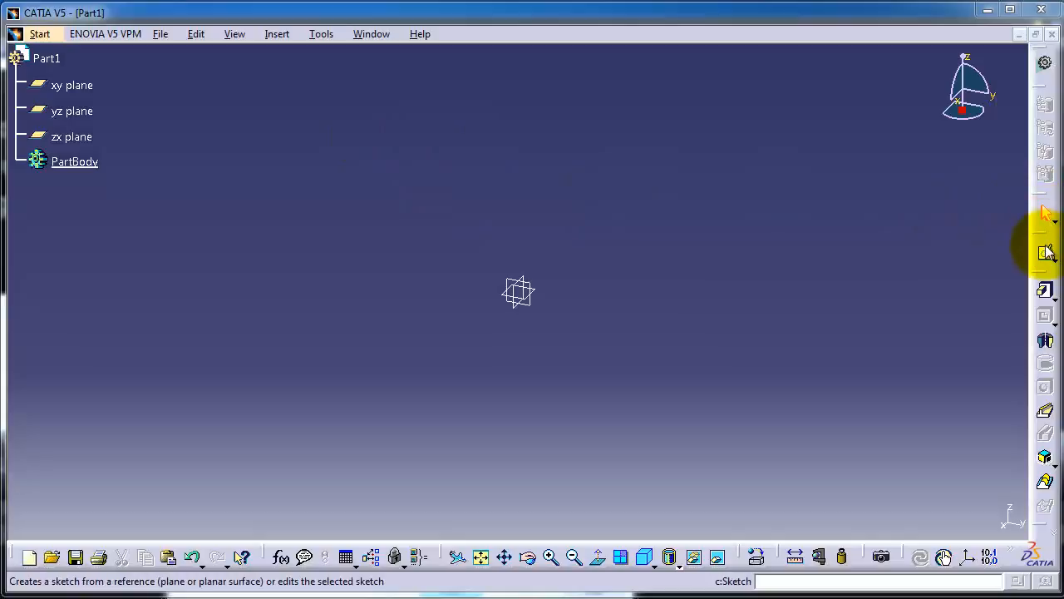
pyautogui.click(531, 286)
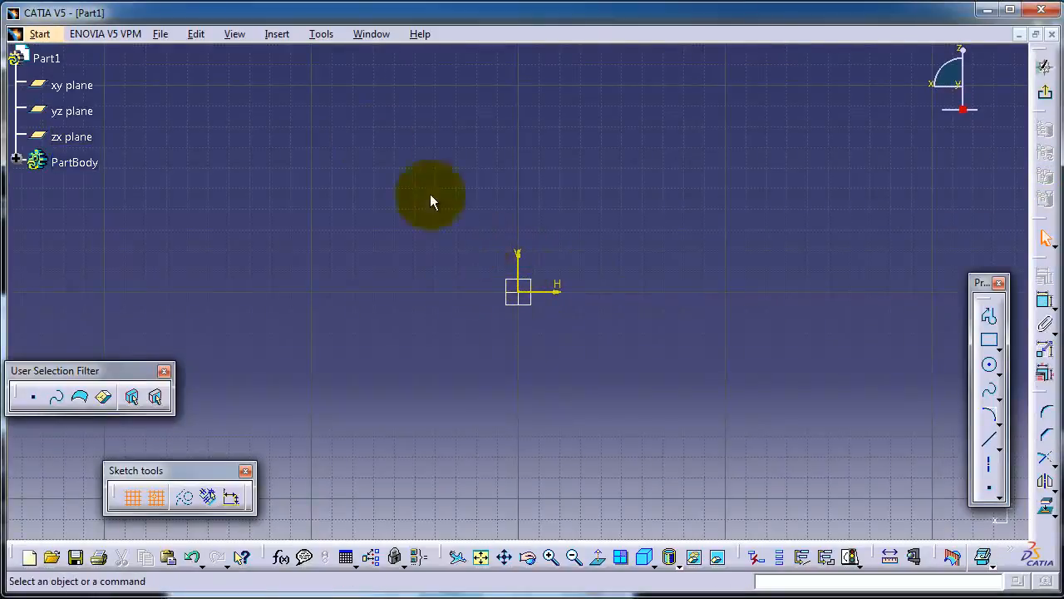
pyautogui.click(275, 35)
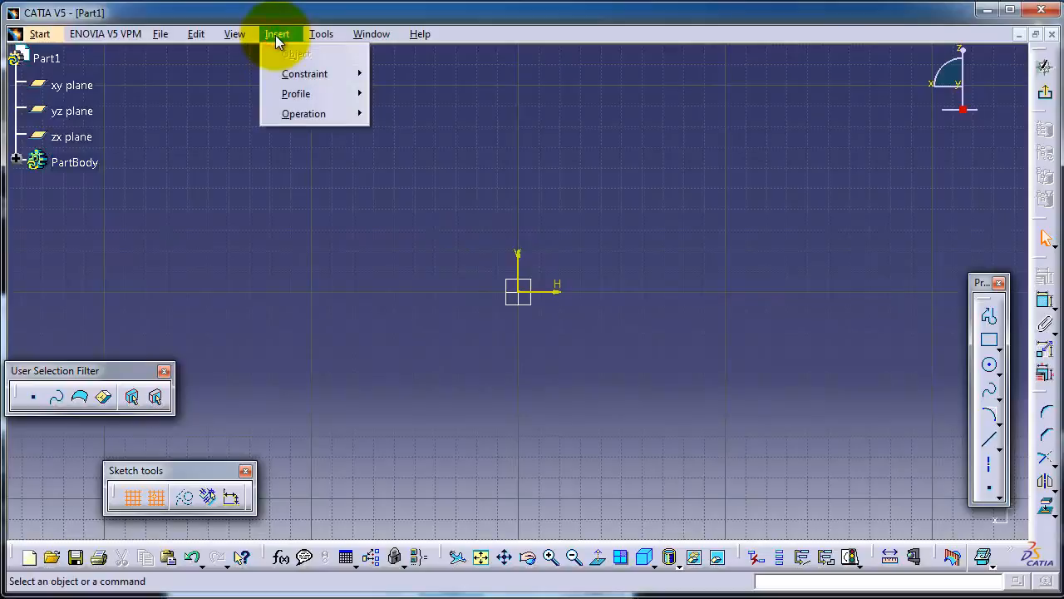
pyautogui.moveTo(313, 93)
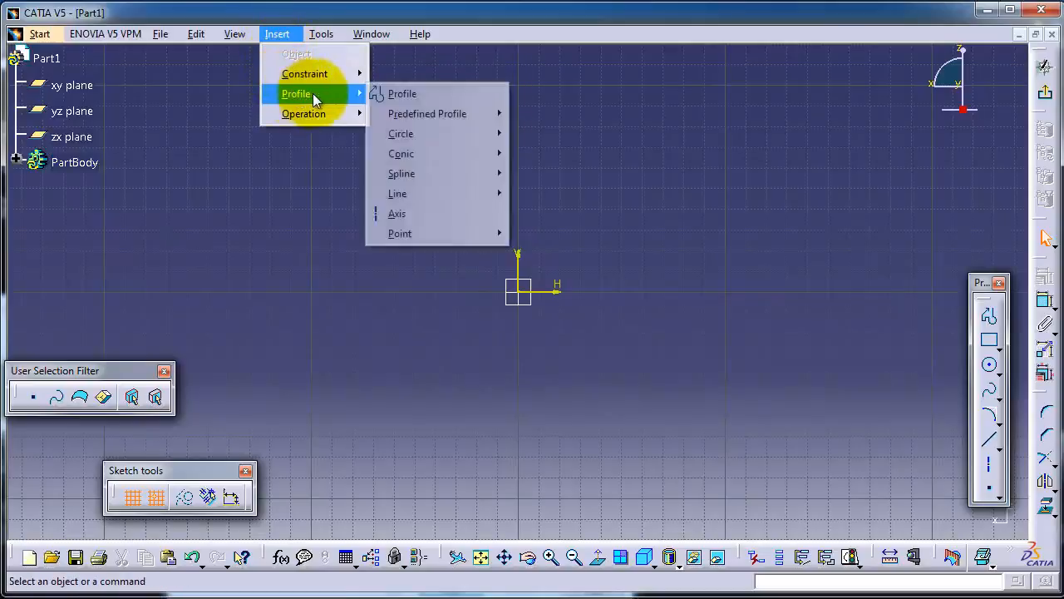
pyautogui.moveTo(420, 173)
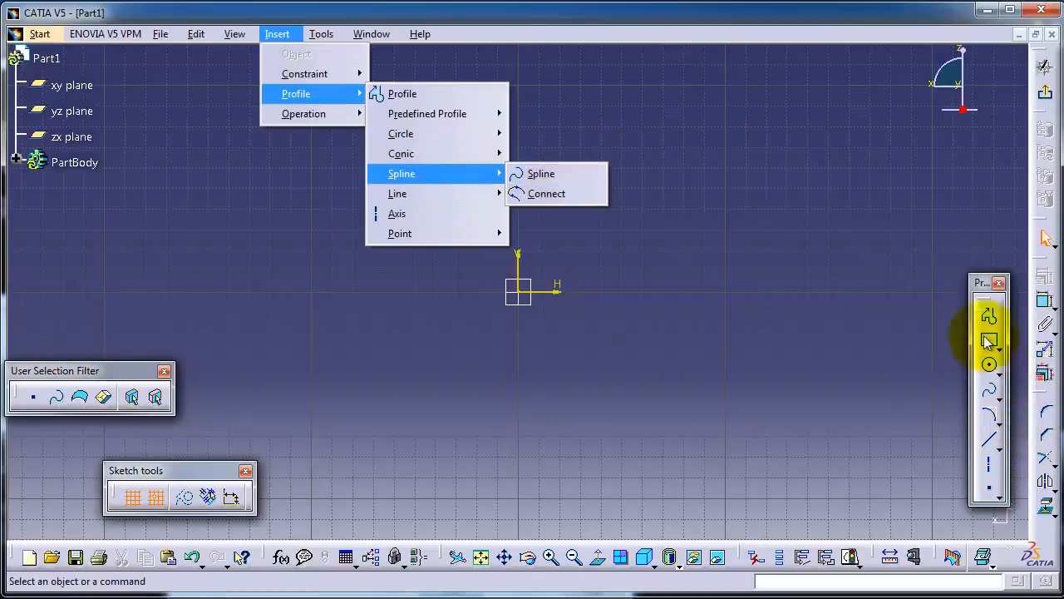
pyautogui.click(979, 285)
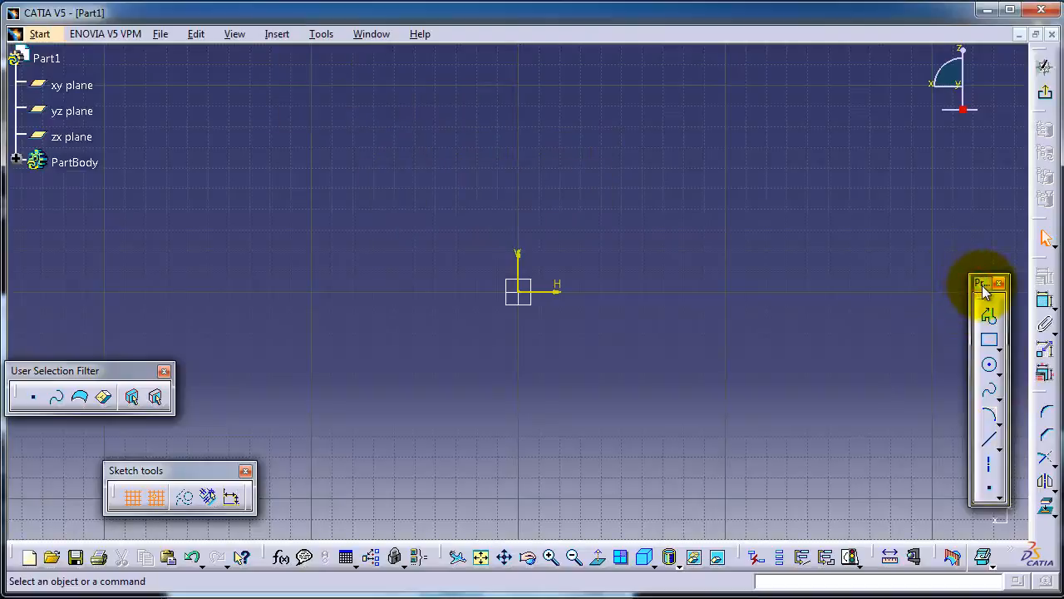
# Draw an open wavy spline through five control points, from about H -140, V 10 mm to about H 210, V 50 mm
pyautogui.click(988, 392)
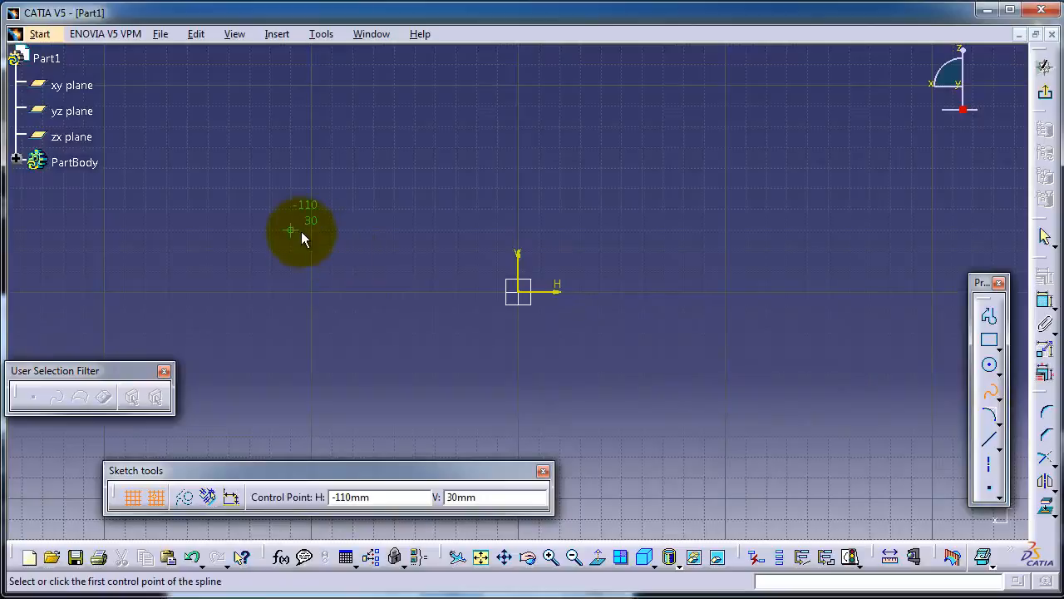
pyautogui.click(228, 271)
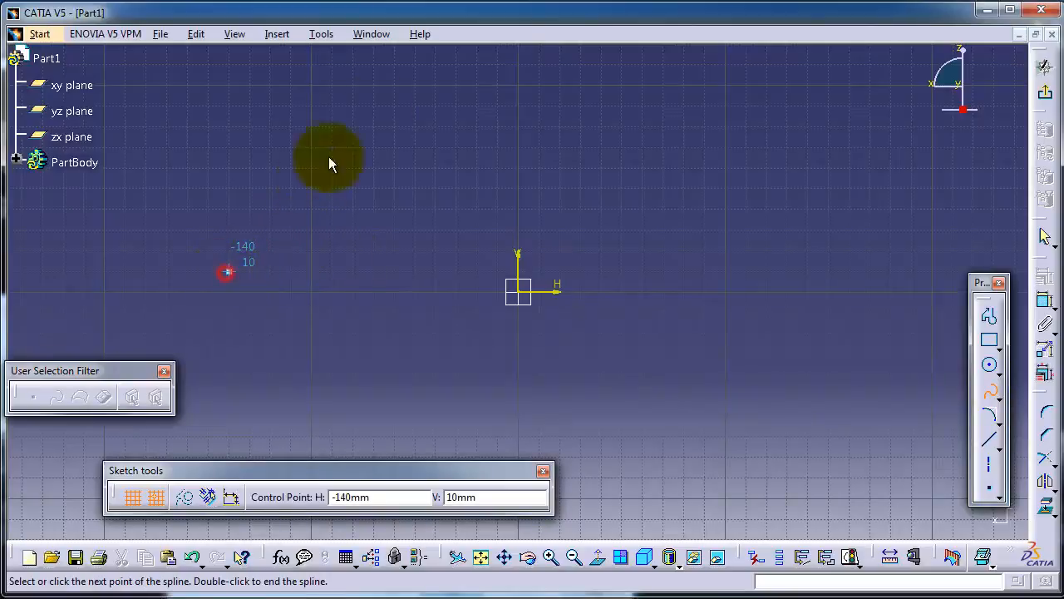
pyautogui.click(394, 127)
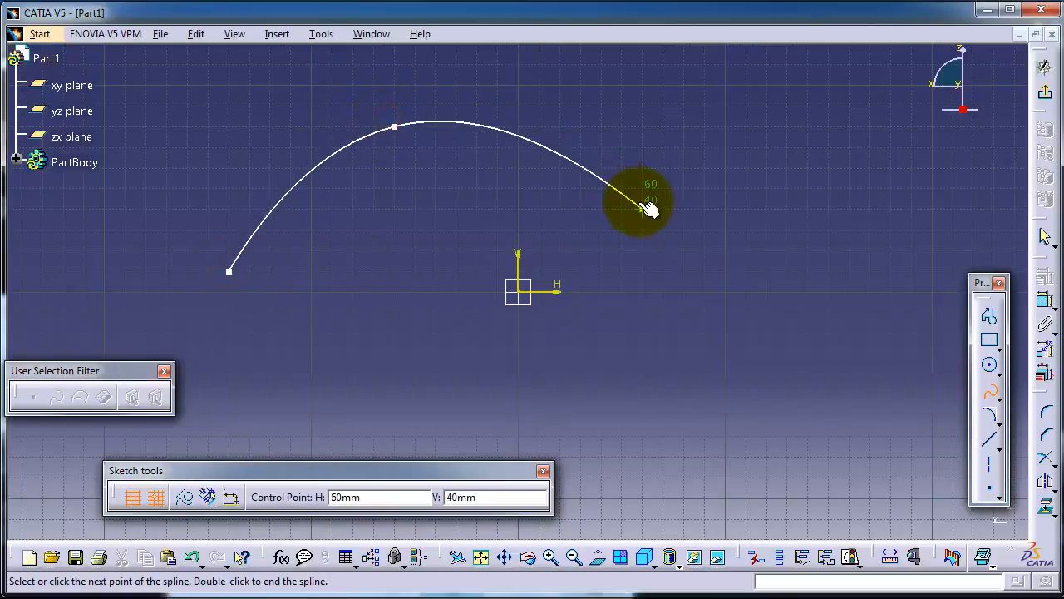
pyautogui.click(664, 230)
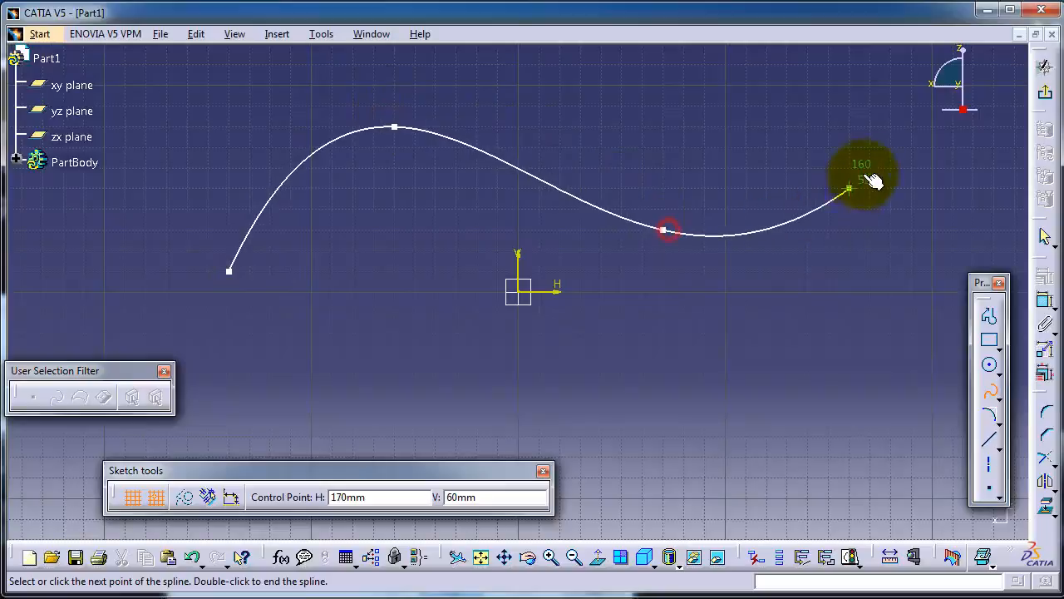
pyautogui.click(912, 169)
pyautogui.rightClick(911, 182)
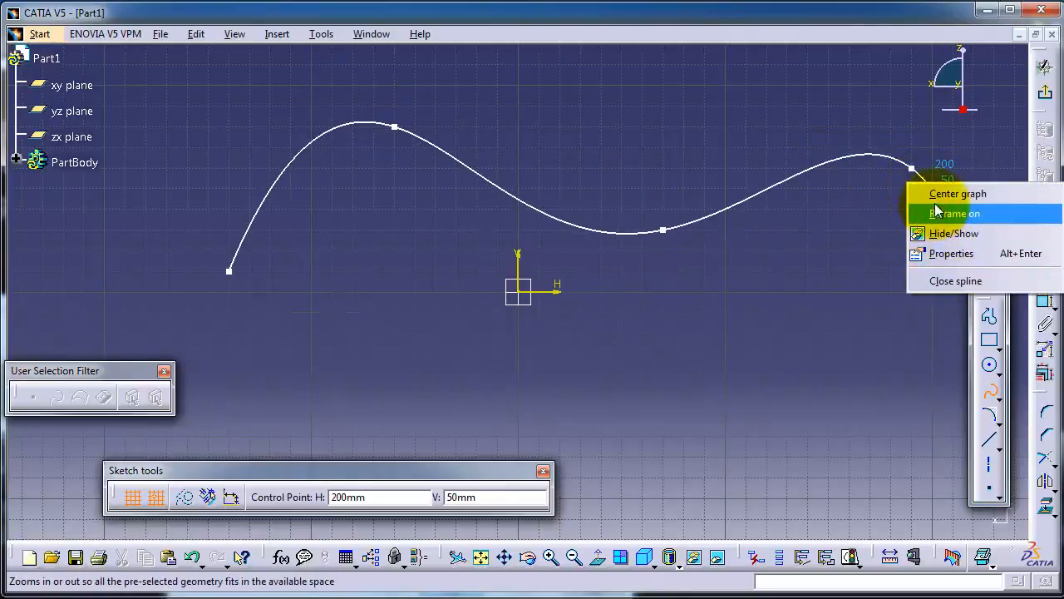
pyautogui.click(938, 194)
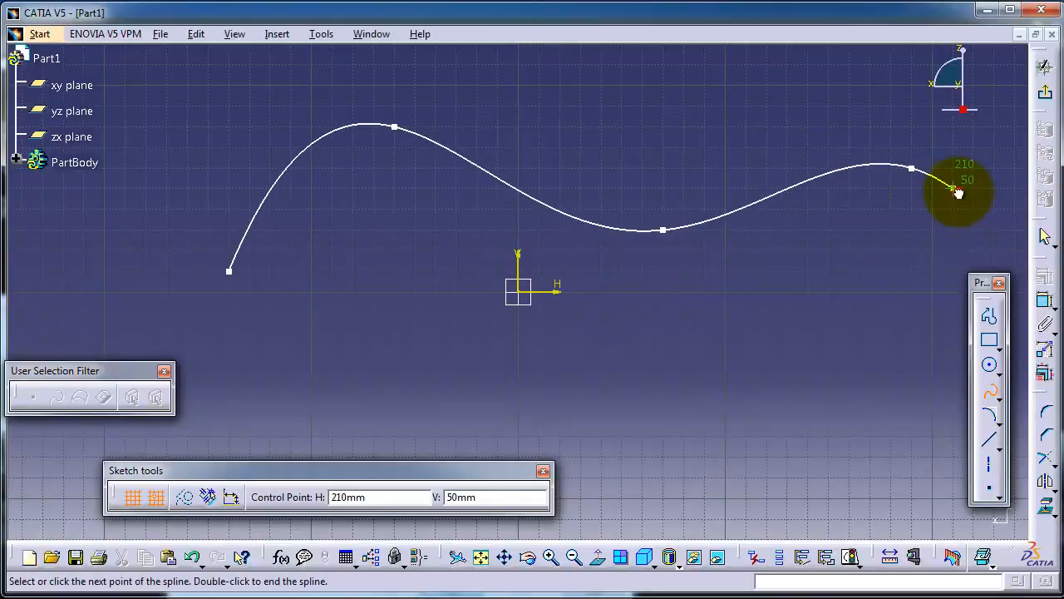
pyautogui.doubleClick(956, 190)
pyautogui.moveTo(653, 183); pyautogui.dragTo(604, 181, button='middle')
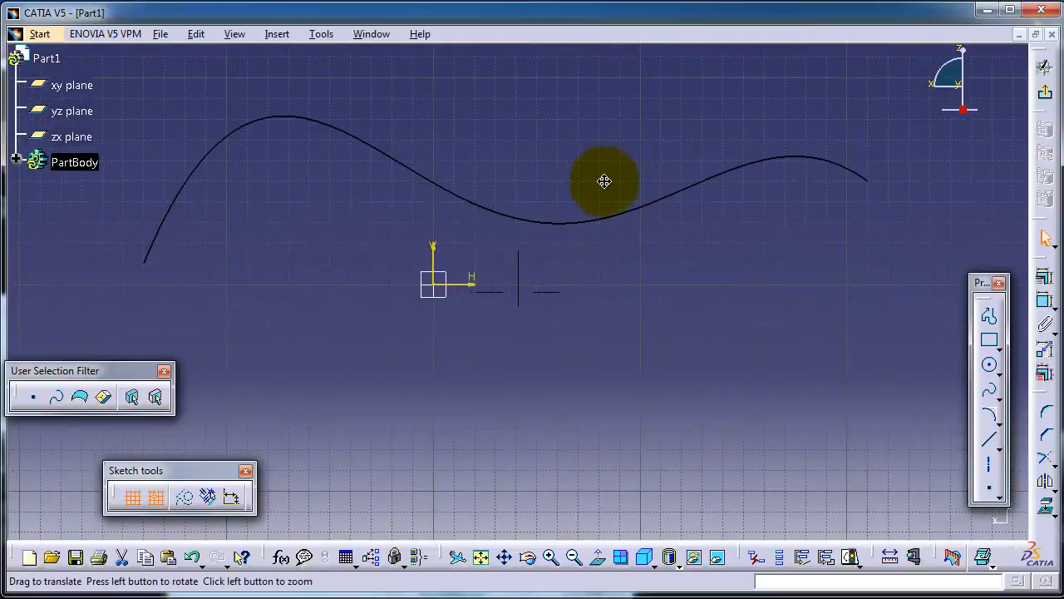
pyautogui.moveTo(616, 281); pyautogui.dragTo(624, 288, button='middle')
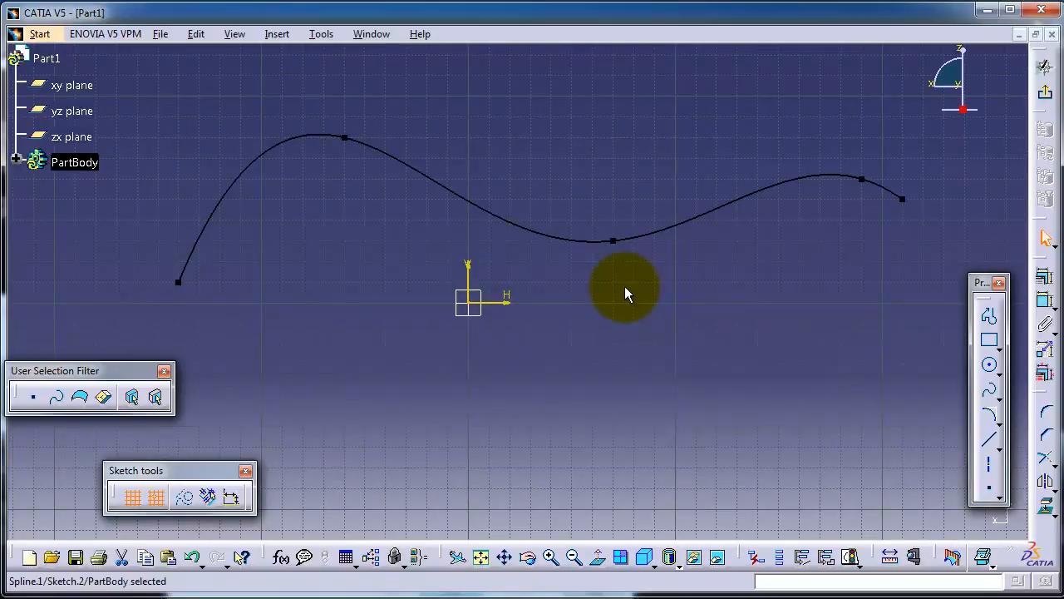
pyautogui.moveTo(616, 223); pyautogui.dragTo(584, 226, button='middle')
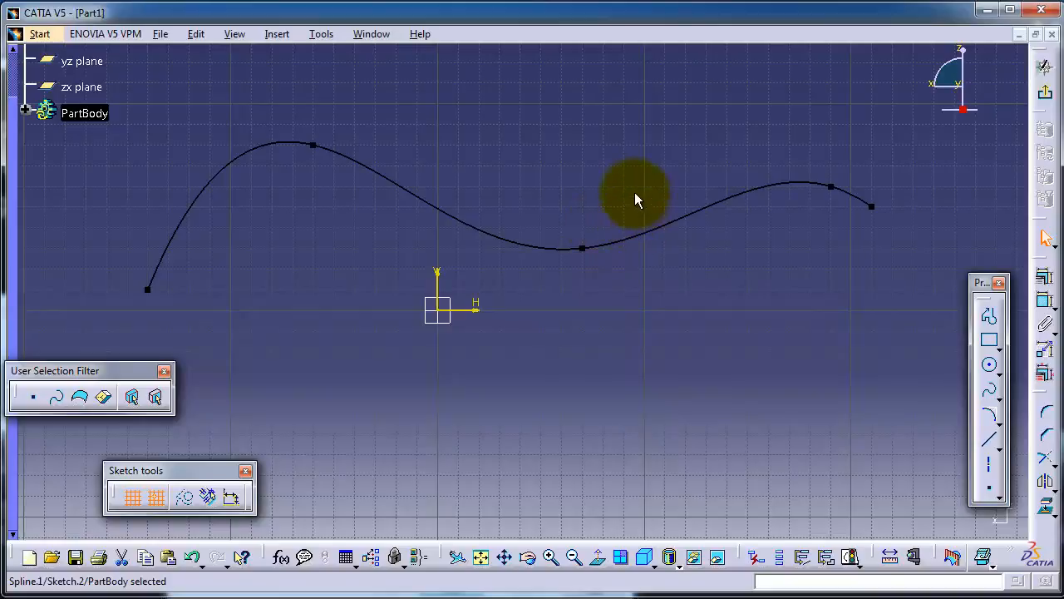
pyautogui.scroll(2, 618, 187)
pyautogui.moveTo(616, 185); pyautogui.dragTo(537, 183, button='middle')
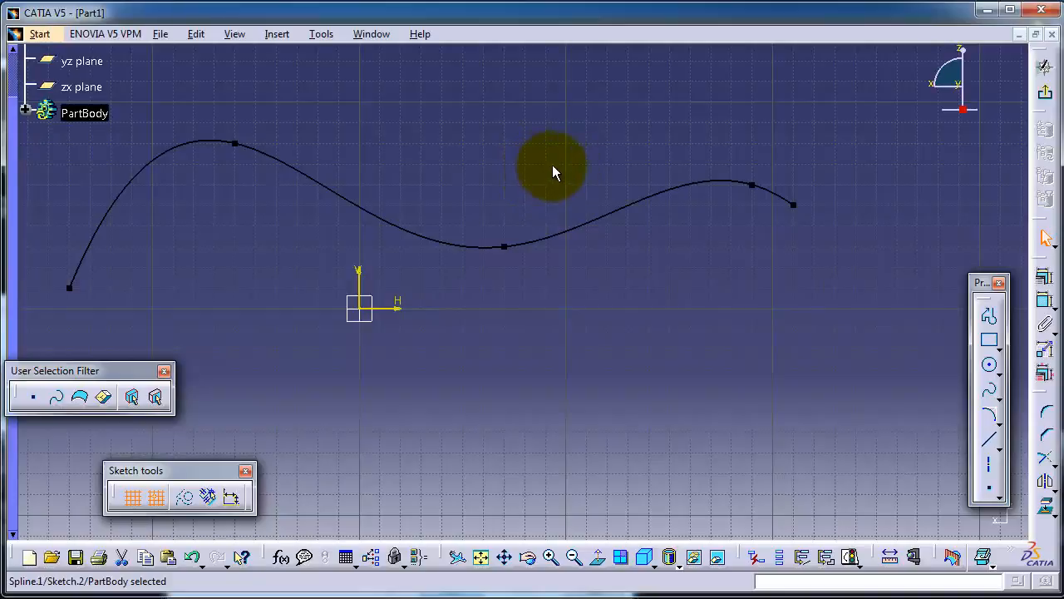
pyautogui.moveTo(498, 174)
pyautogui.mouseDown(button='middle')
pyautogui.moveTo(542, 147)
pyautogui.moveTo(535, 162)
pyautogui.mouseUp(button='middle')
# Reshape the spline by moving its end point outward and down, the fourth point up, the middle point down and the second point outward and up
pyautogui.click(503, 221)
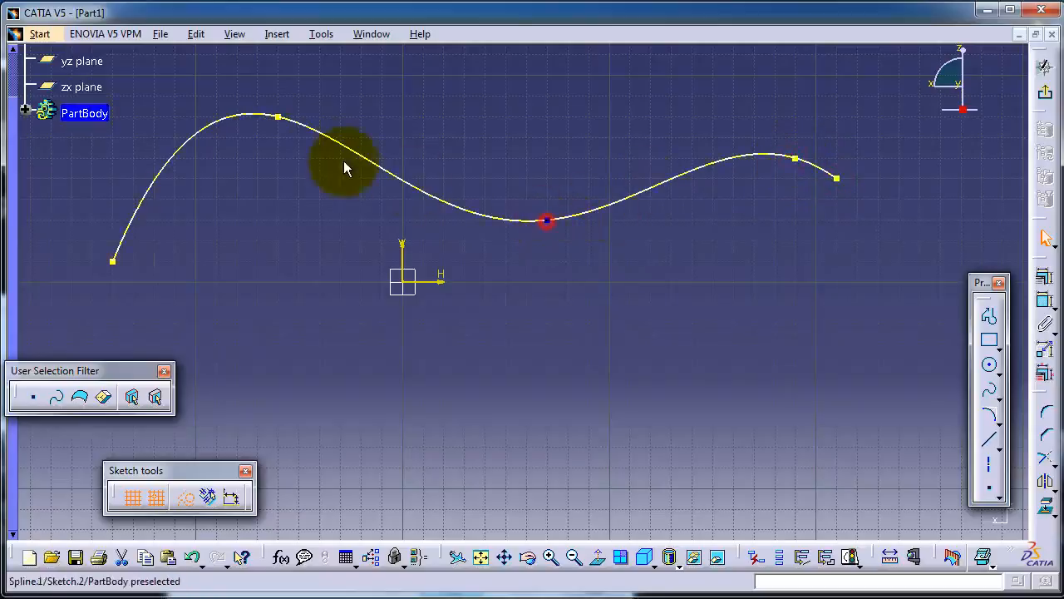
pyautogui.click(280, 117)
pyautogui.click(113, 261)
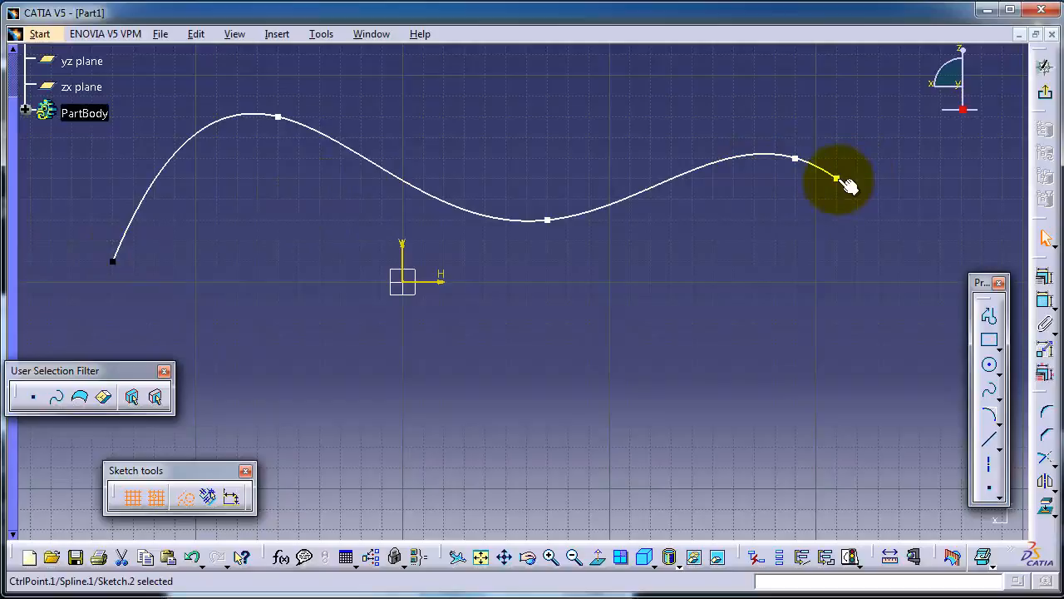
pyautogui.moveTo(838, 179); pyautogui.dragTo(920, 240)
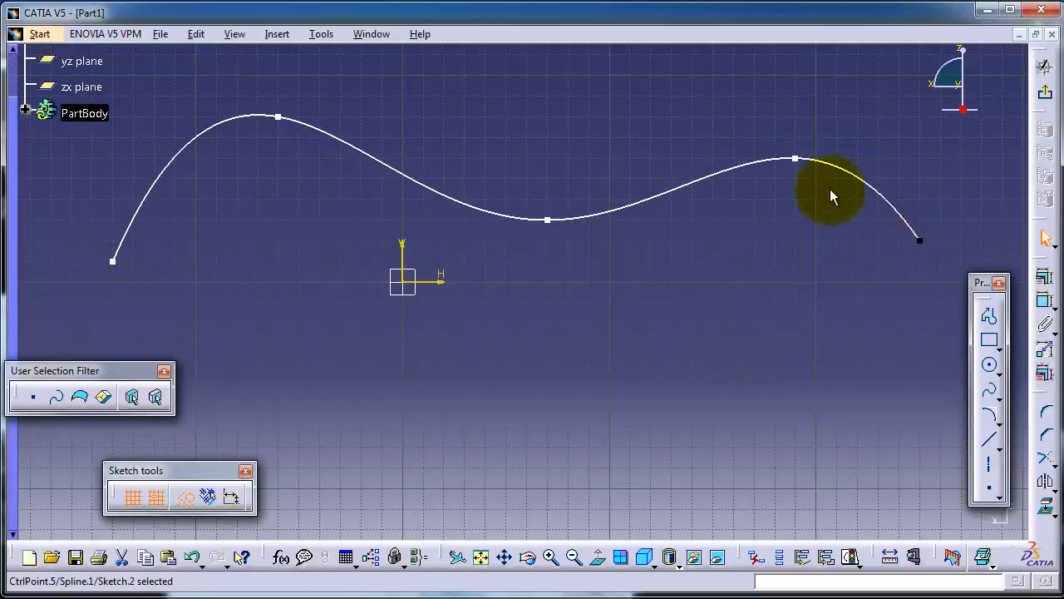
pyautogui.moveTo(796, 159); pyautogui.dragTo(775, 116)
pyautogui.moveTo(547, 219); pyautogui.dragTo(503, 248)
pyautogui.moveTo(278, 116); pyautogui.dragTo(231, 105)
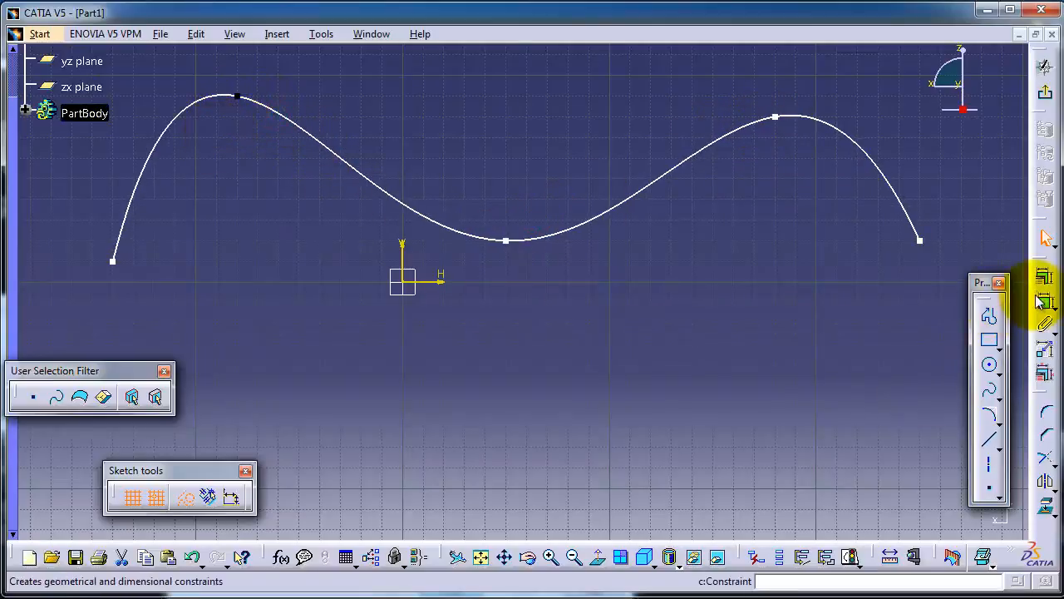
# Constrain the distance between the spline's second and third control points to 150 mm
pyautogui.click(1046, 304)
pyautogui.click(237, 96)
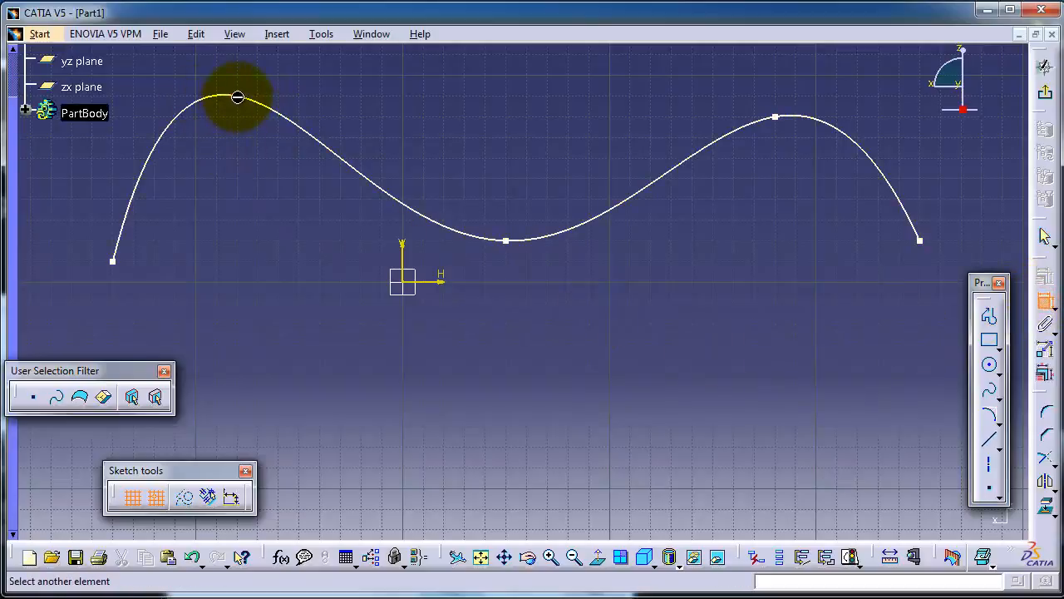
pyautogui.click(507, 240)
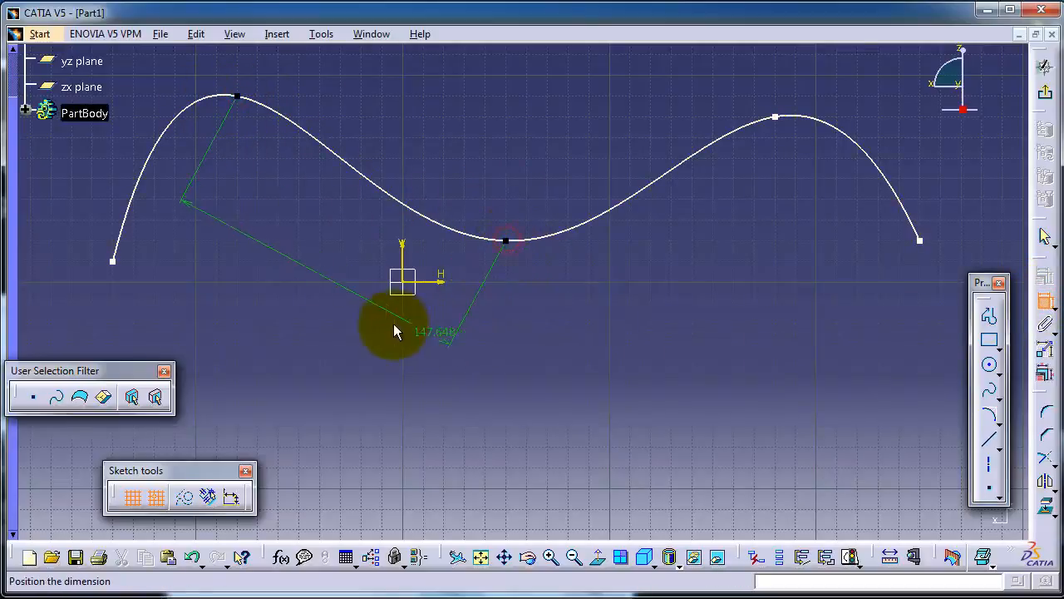
pyautogui.click(420, 329)
pyautogui.doubleClick(415, 339)
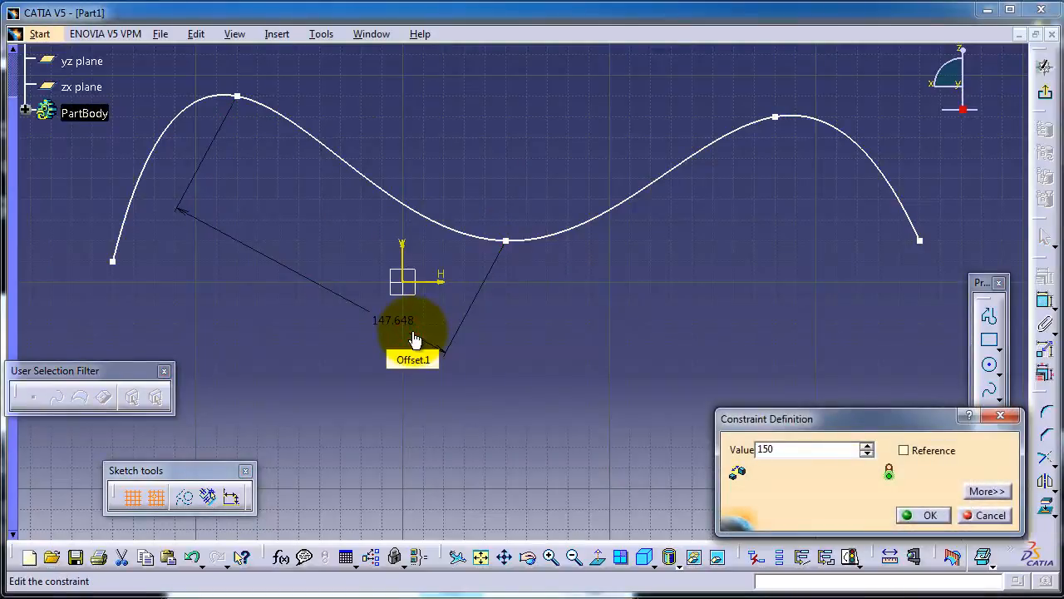
pyautogui.press('Return')
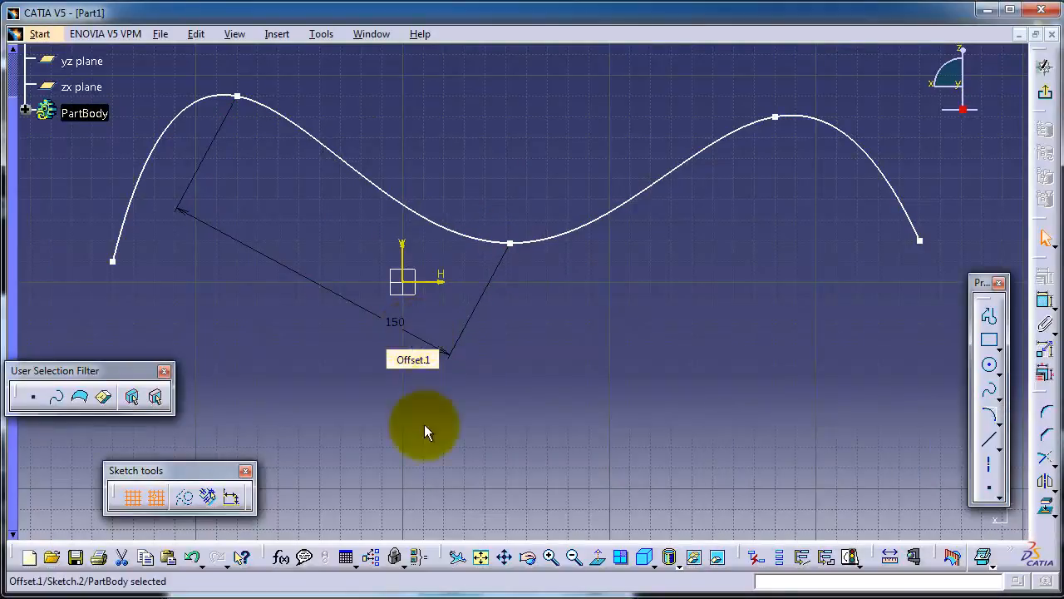
# Constrain the distance between the spline's two end points to 400 mm
pyautogui.click(113, 261)
pyautogui.click(920, 242)
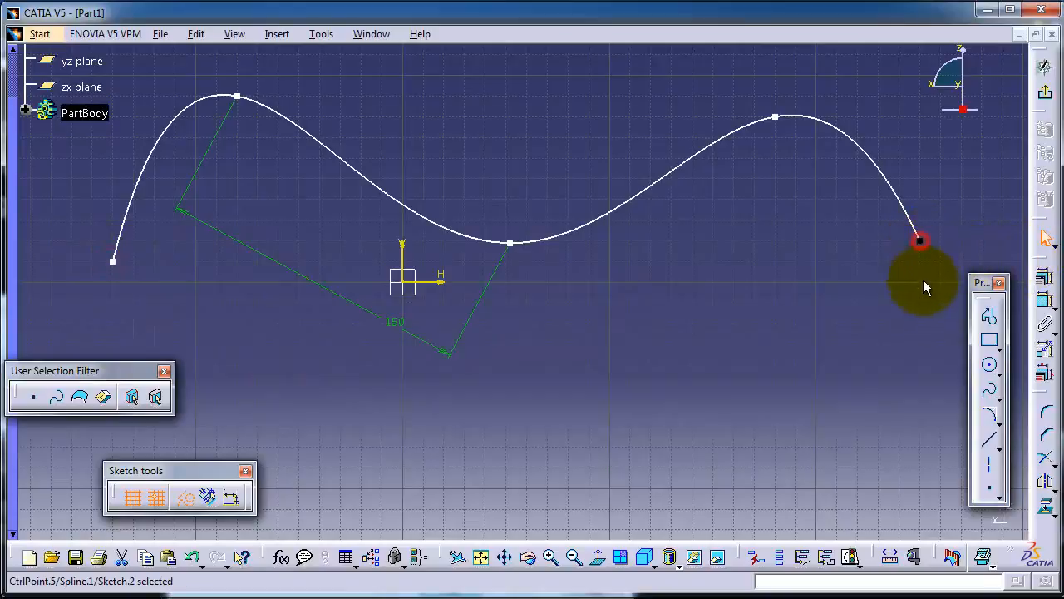
pyautogui.click(1045, 299)
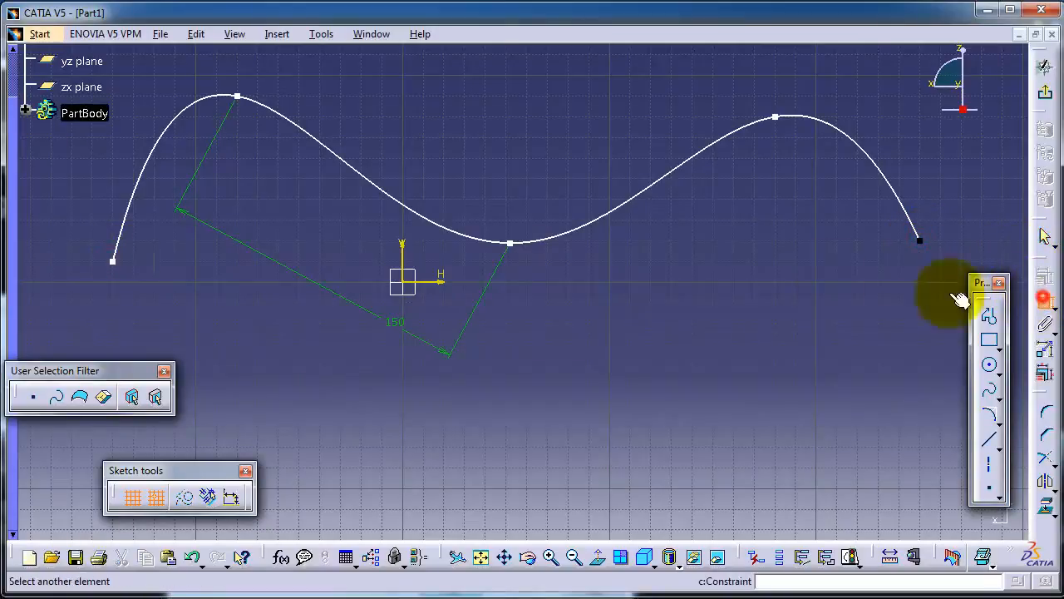
pyautogui.click(113, 262)
pyautogui.click(533, 422)
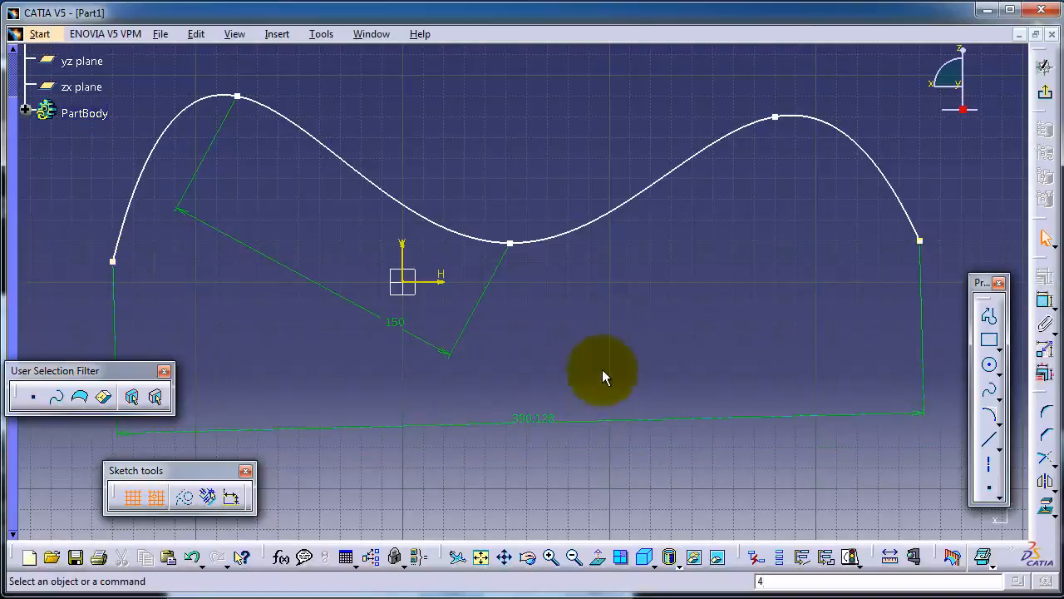
pyautogui.doubleClick(553, 418)
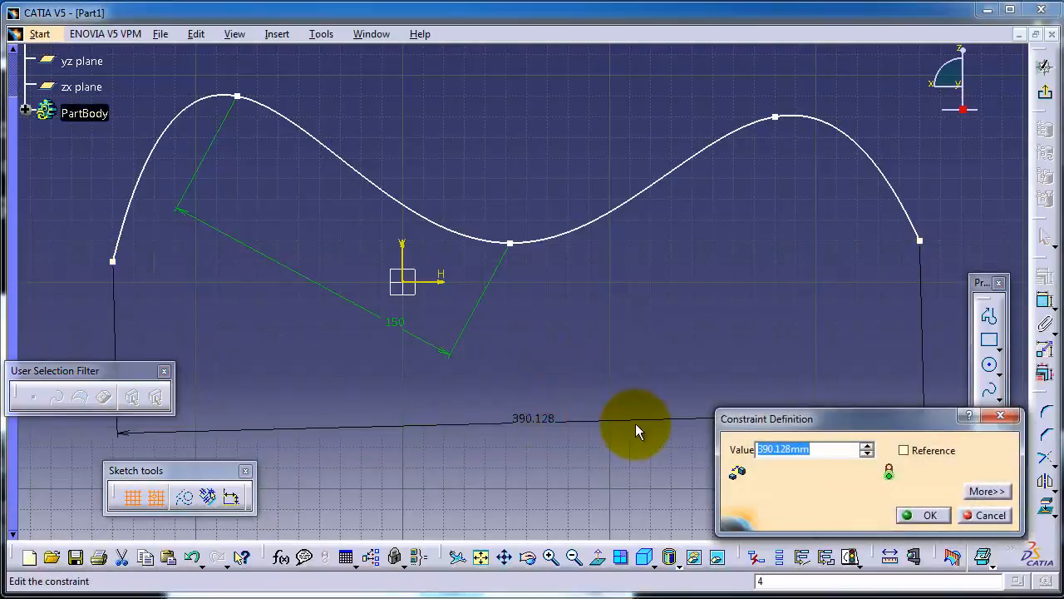
pyautogui.write('400')
pyautogui.press('Return')
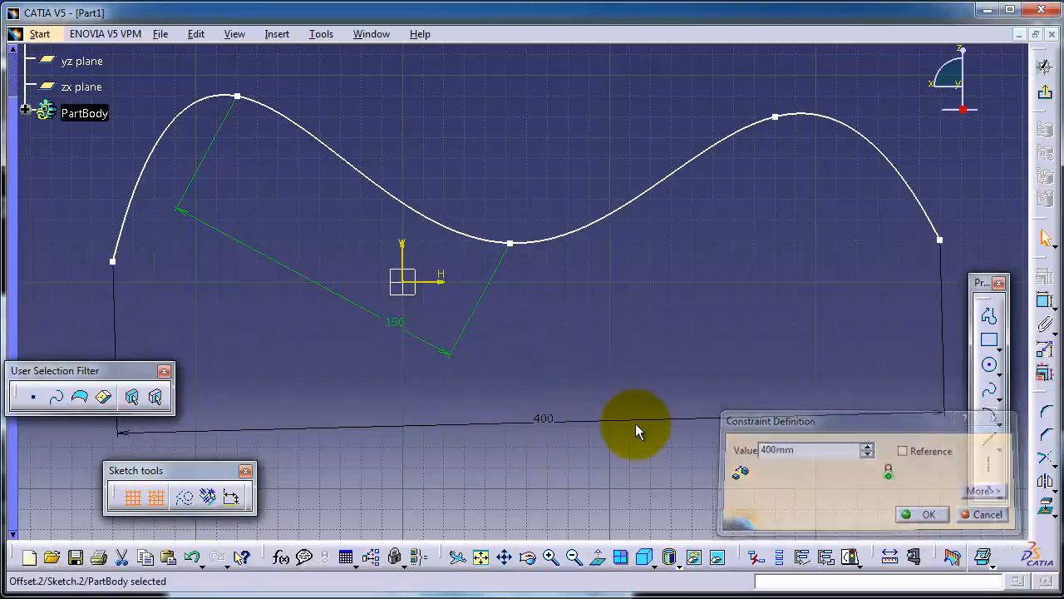
# Draw a closed four-point spline below the 400 mm dimension, starting at about H -40, V -140 mm, with its last point at about H 20, V -190 mm
pyautogui.moveTo(613, 382)
pyautogui.mouseDown(button='middle')
pyautogui.moveTo(592, 257)
pyautogui.moveTo(592, 62)
pyautogui.mouseUp(button='middle')
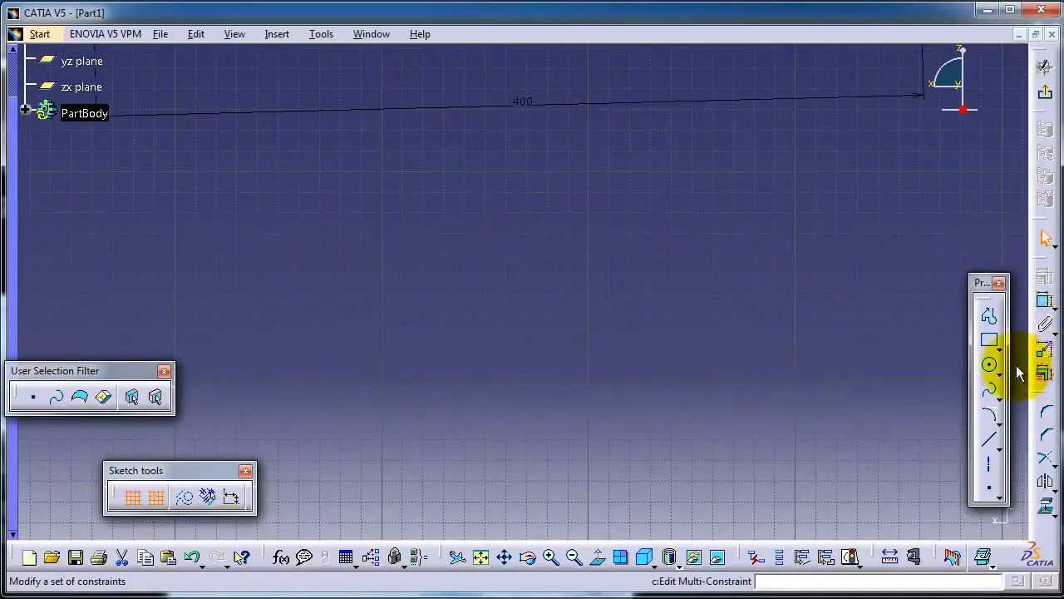
pyautogui.click(990, 396)
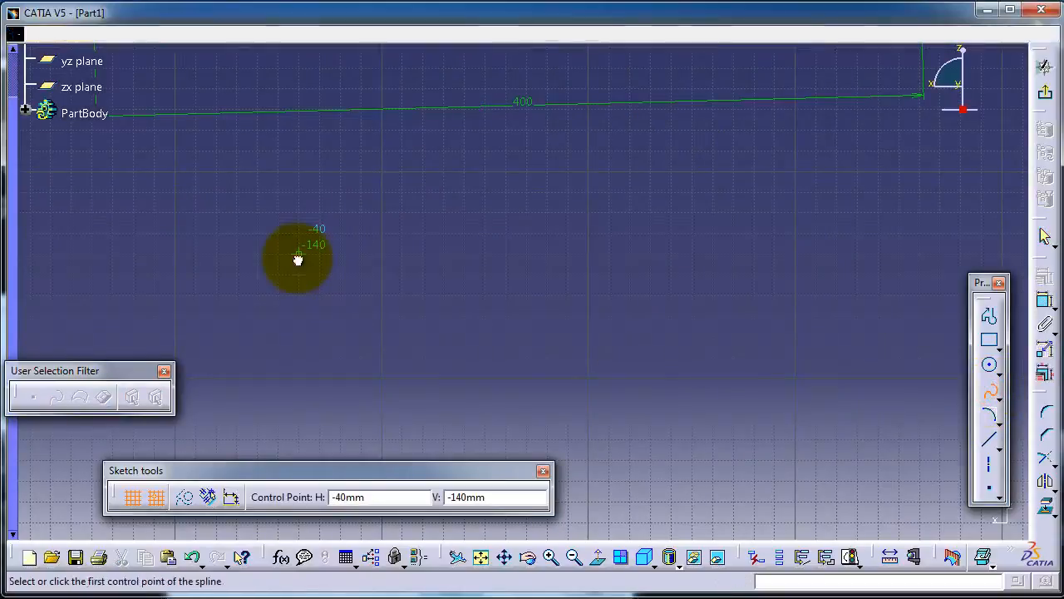
pyautogui.click(299, 254)
pyautogui.click(649, 188)
pyautogui.click(754, 378)
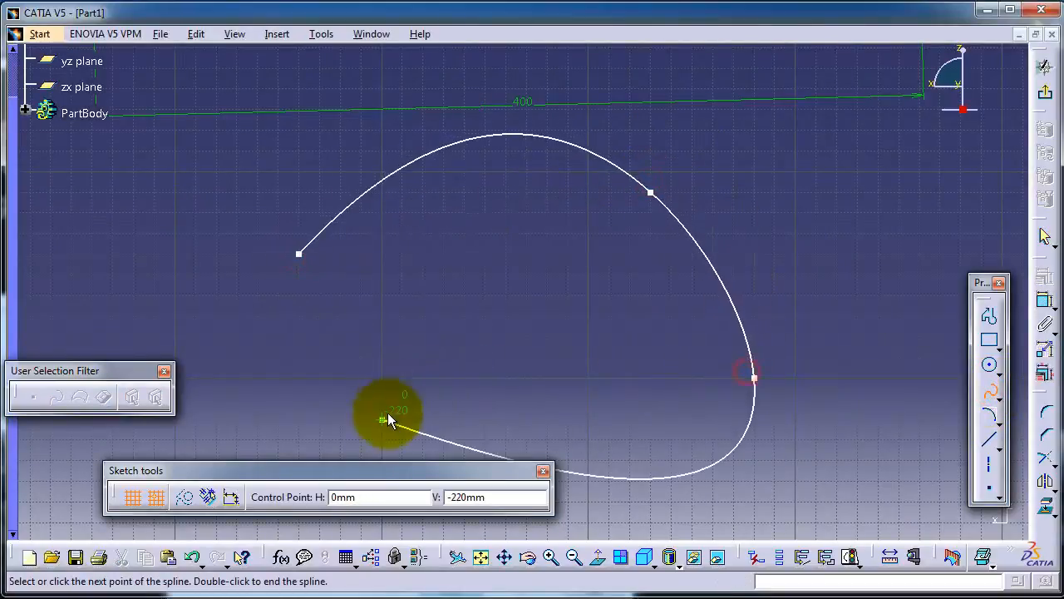
pyautogui.rightClick(423, 360)
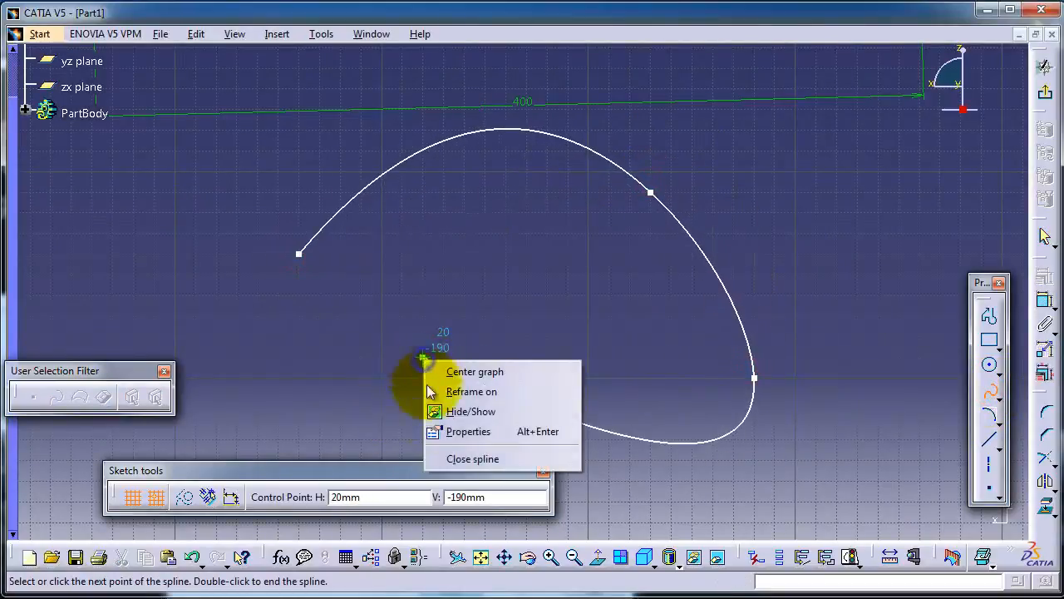
pyautogui.click(455, 463)
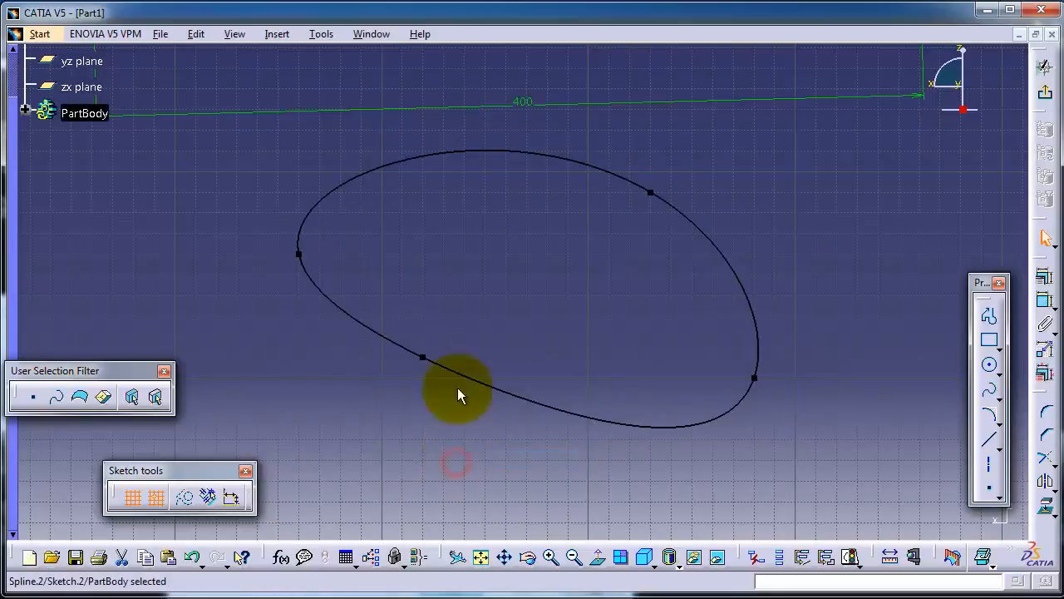
pyautogui.moveTo(546, 243); pyautogui.dragTo(523, 290, button='middle')
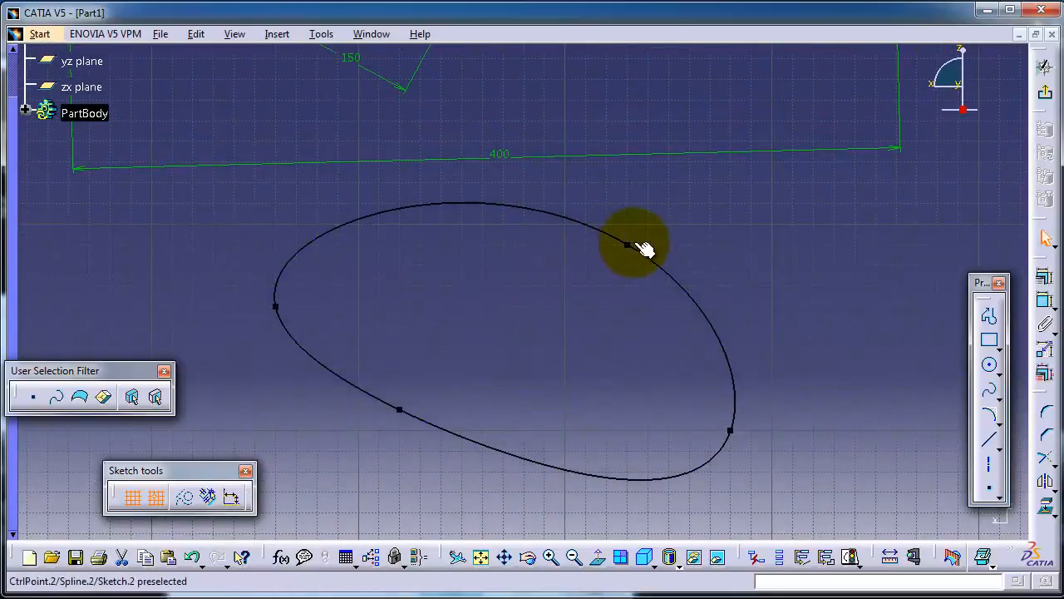
# Move the whole closed spline left and slightly up, and pull its lower-left control point straight down
pyautogui.moveTo(637, 254); pyautogui.dragTo(487, 229)
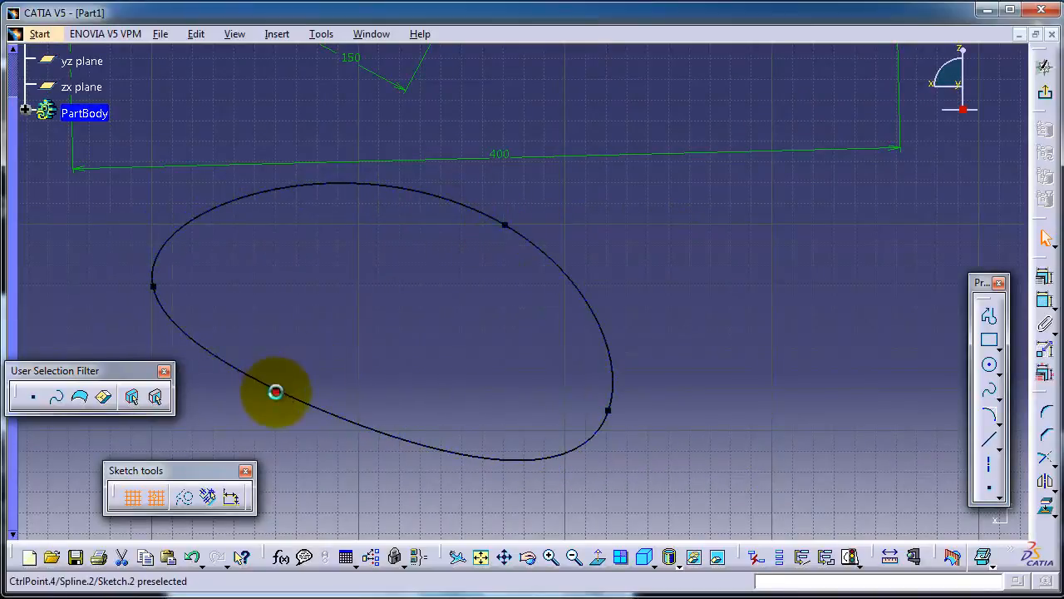
pyautogui.moveTo(275, 390)
pyautogui.mouseDown()
pyautogui.moveTo(289, 439)
pyautogui.moveTo(278, 482)
pyautogui.moveTo(273, 470)
pyautogui.mouseUp()
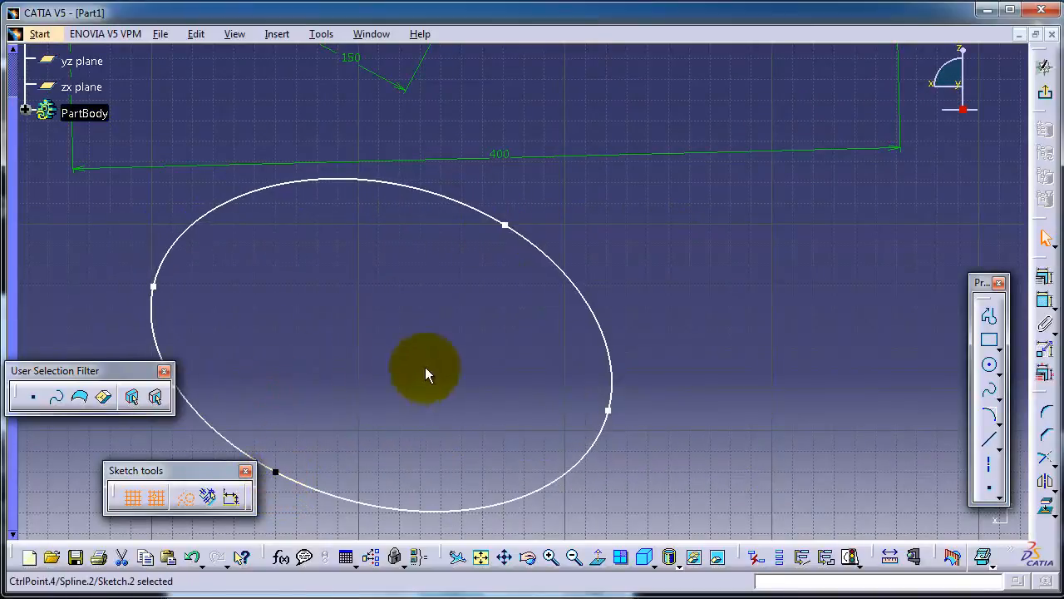
# Try a distance constraint from the closed spline's lower-left control point to another of its points, and delete that constraint
pyautogui.moveTo(430, 373)
pyautogui.mouseDown(button='middle')
pyautogui.moveTo(399, 398)
pyautogui.moveTo(434, 397)
pyautogui.mouseUp(button='middle')
pyautogui.click(1047, 305)
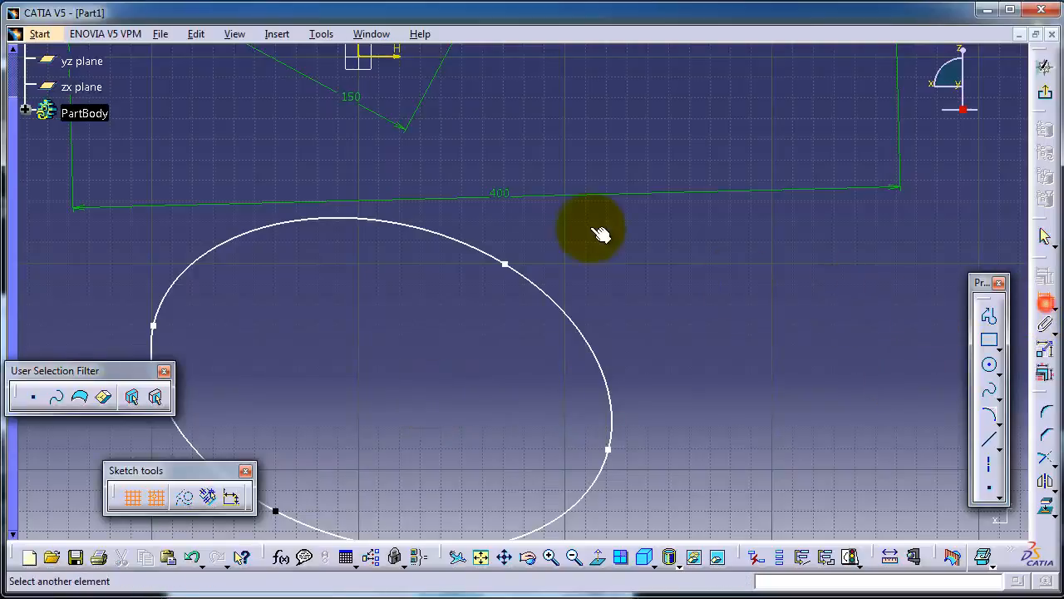
pyautogui.click(510, 267)
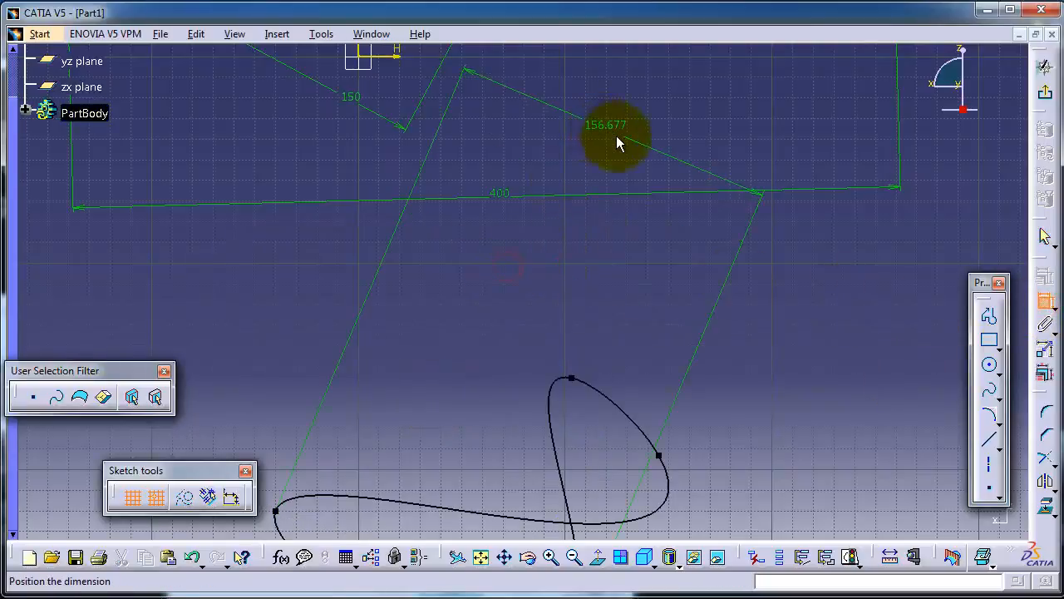
pyautogui.moveTo(566, 210)
pyautogui.mouseDown(button='middle')
pyautogui.moveTo(440, 411)
pyautogui.moveTo(412, 529)
pyautogui.mouseUp(button='middle')
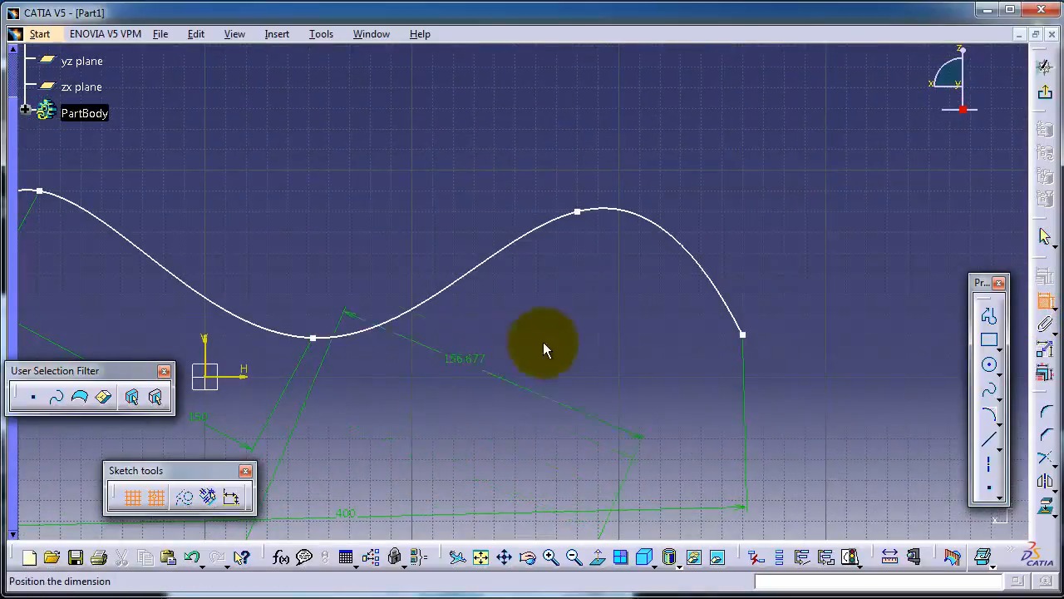
pyautogui.click(743, 335)
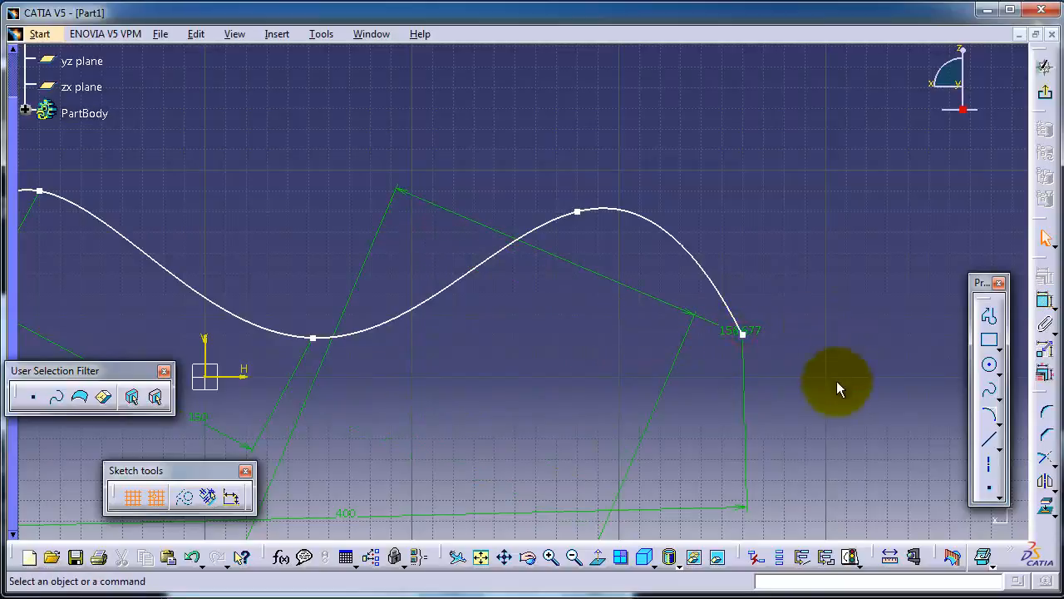
pyautogui.rightClick(657, 300)
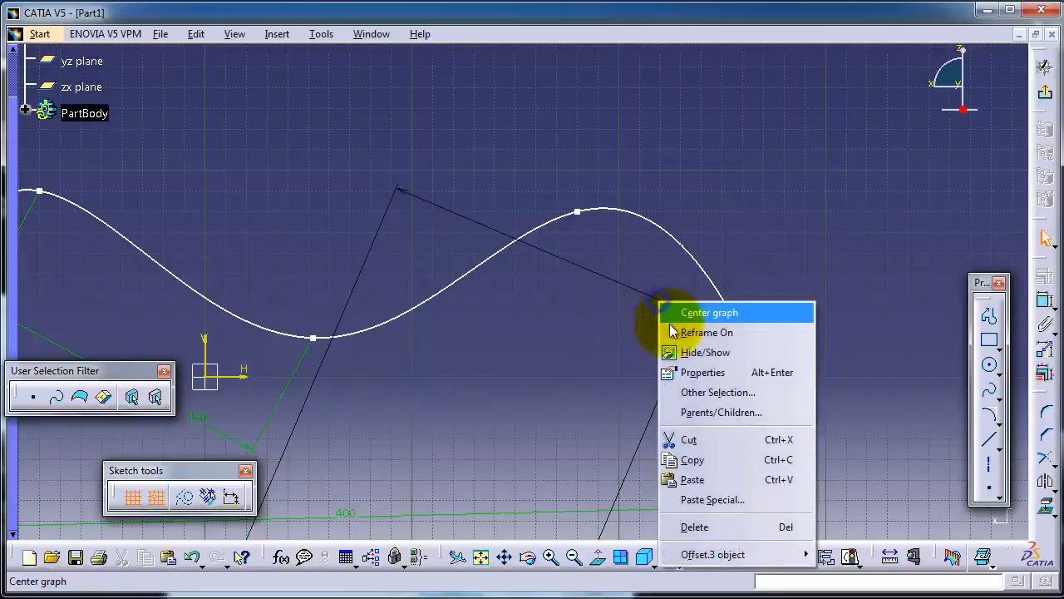
pyautogui.click(695, 527)
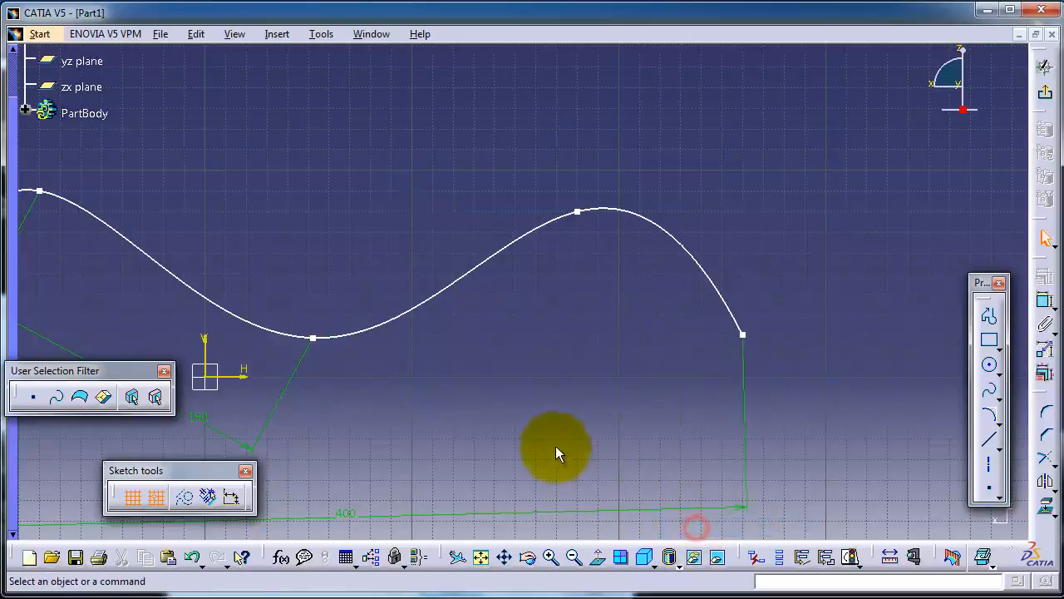
# Uncross the closed spline by moving its lowest control point up and left, and shift the whole spline up and right
pyautogui.moveTo(558, 451)
pyautogui.mouseDown(button='middle')
pyautogui.moveTo(729, 171)
pyautogui.moveTo(670, 155)
pyautogui.mouseUp(button='middle')
pyautogui.moveTo(580, 439); pyautogui.dragTo(582, 196, button='middle')
pyautogui.moveTo(490, 322)
pyautogui.mouseDown()
pyautogui.moveTo(344, 157)
pyautogui.moveTo(340, 126)
pyautogui.mouseUp()
pyautogui.moveTo(601, 230)
pyautogui.mouseDown(button='middle')
pyautogui.moveTo(584, 218)
pyautogui.moveTo(436, 324)
pyautogui.moveTo(442, 430)
pyautogui.moveTo(586, 483)
pyautogui.mouseUp(button='middle')
pyautogui.moveTo(431, 483); pyautogui.dragTo(542, 268)
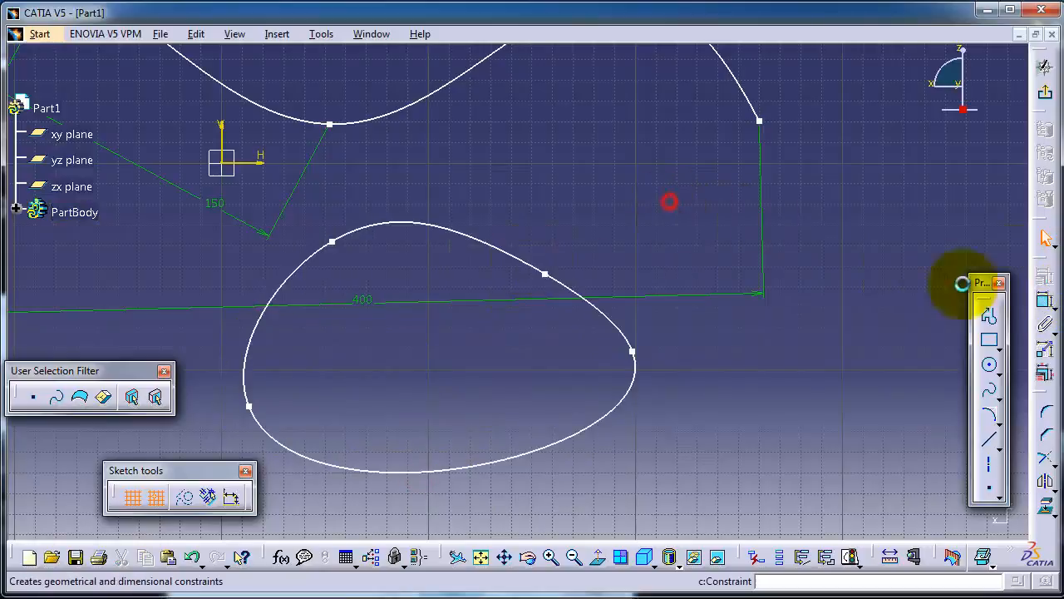
# Constrain the distance between the closed spline's upper-right control point and the open spline's right end point to 140 mm
pyautogui.click(1045, 302)
pyautogui.click(546, 275)
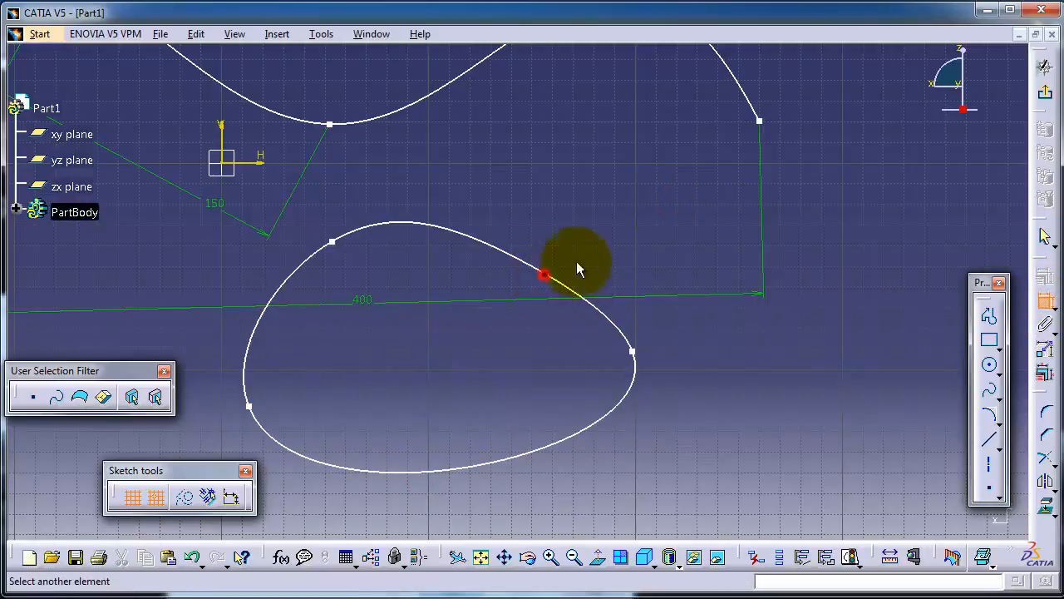
pyautogui.click(760, 123)
pyautogui.click(817, 394)
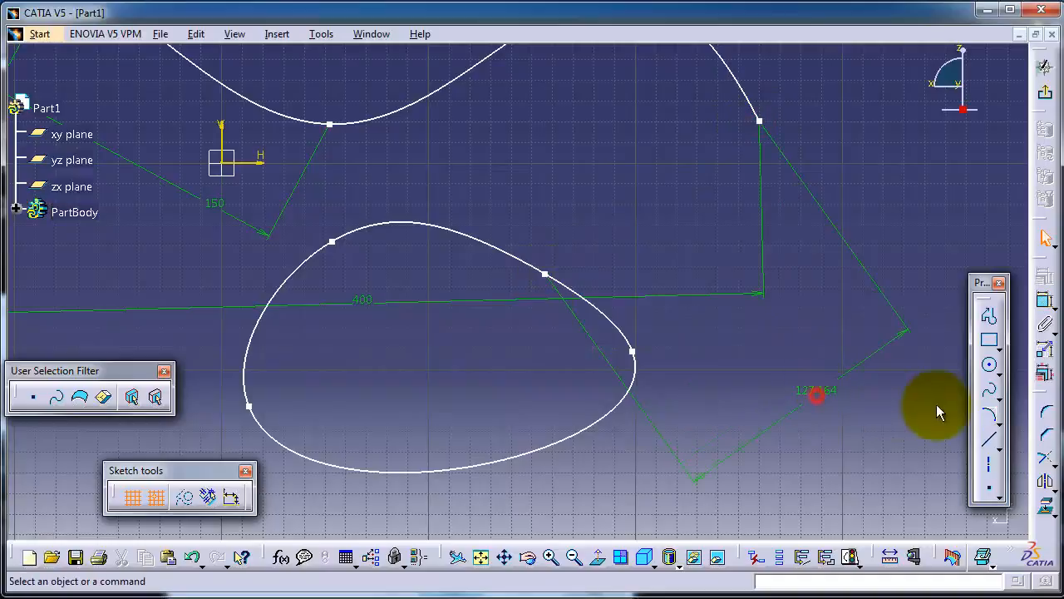
pyautogui.click(801, 404)
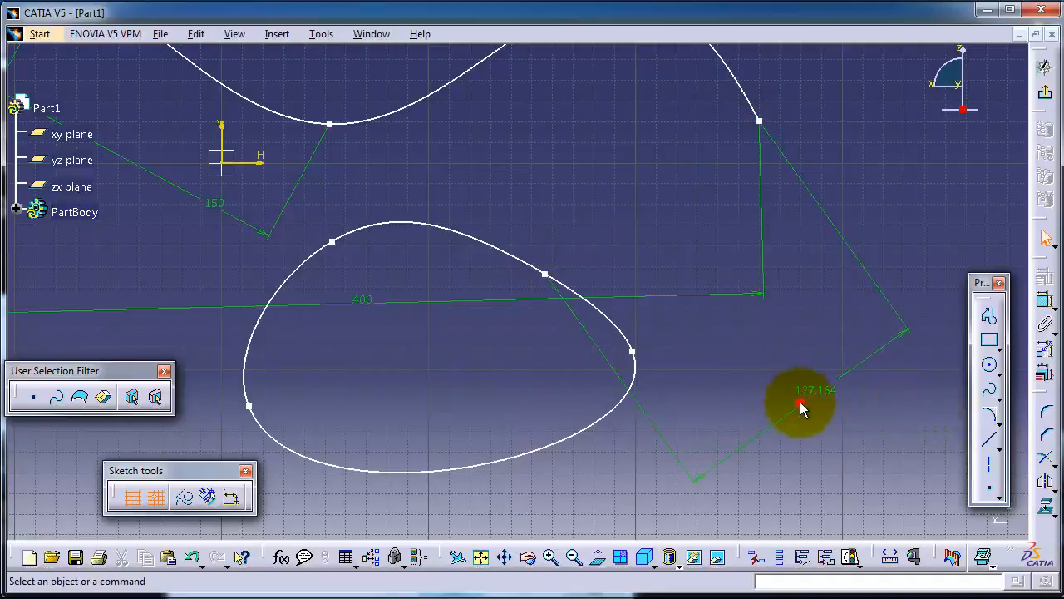
pyautogui.doubleClick(819, 391)
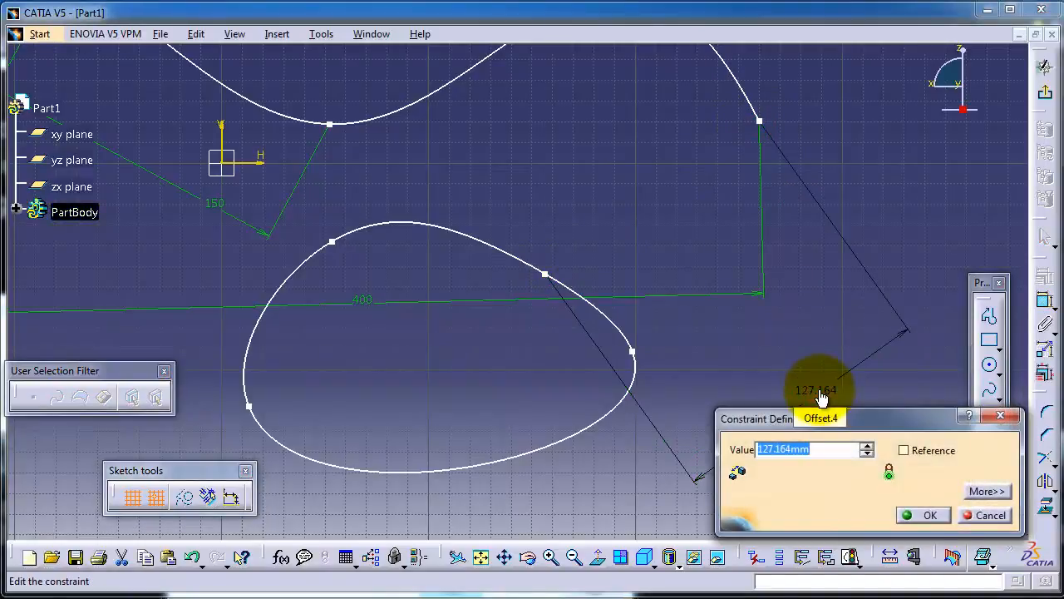
pyautogui.press('Return')
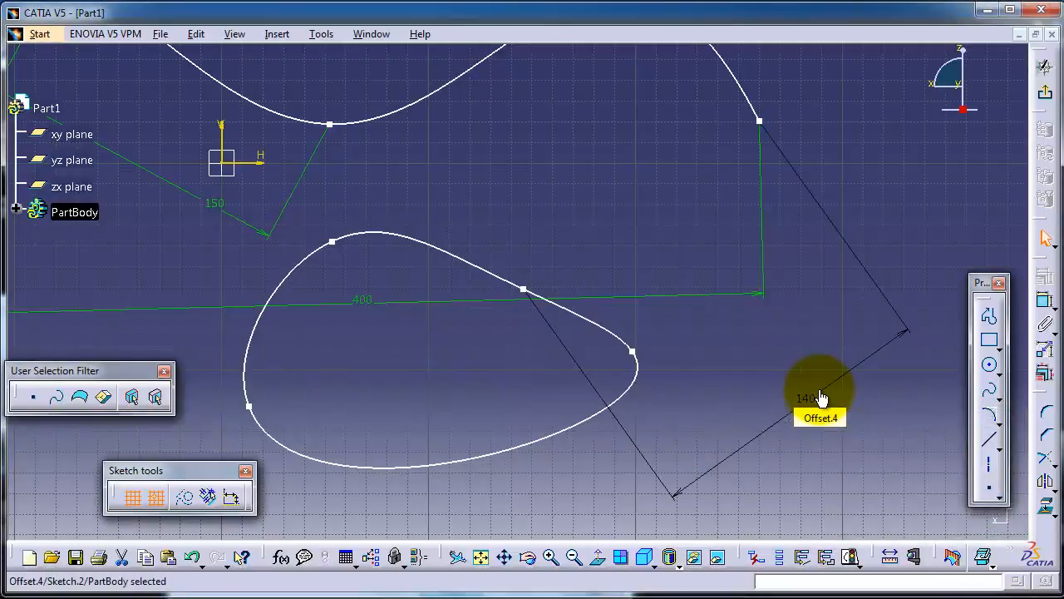
# Reshape the closed spline by moving its rightmost control point inward and down
pyautogui.moveTo(638, 352); pyautogui.dragTo(594, 389)
pyautogui.moveTo(620, 466)
pyautogui.mouseDown(button='middle')
pyautogui.moveTo(597, 450)
pyautogui.moveTo(665, 338)
pyautogui.moveTo(584, 291)
pyautogui.mouseUp(button='middle')
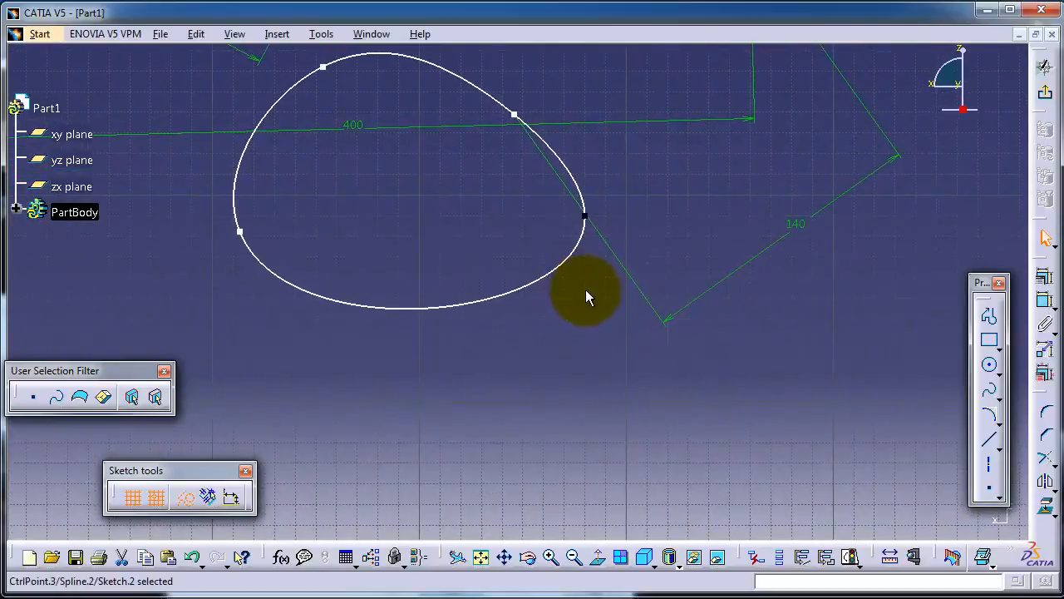
pyautogui.click(240, 233)
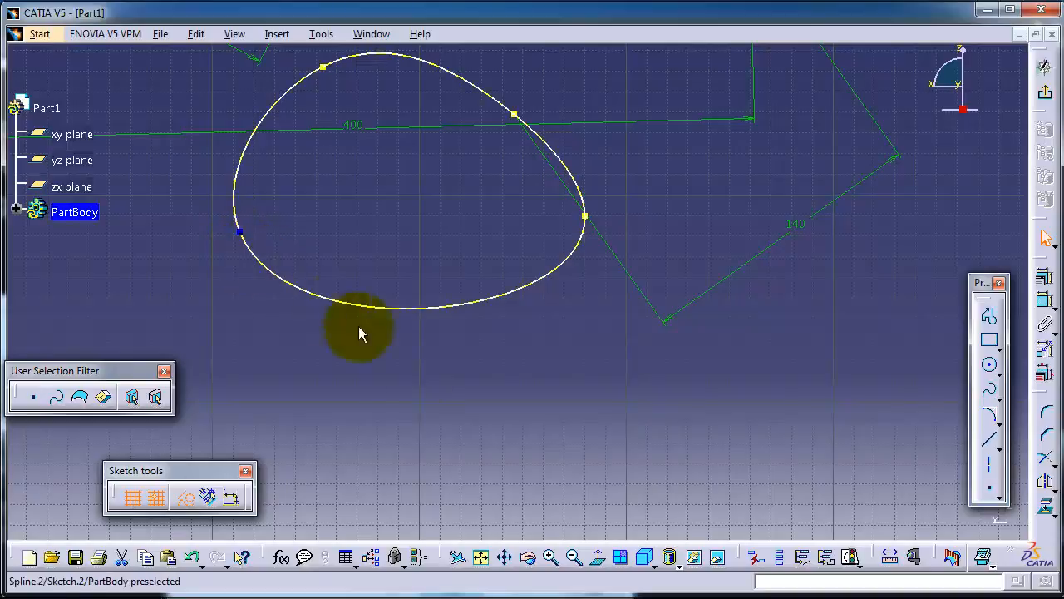
# Draw a line from the closed spline's leftmost control point outward and up to the left
pyautogui.click(990, 441)
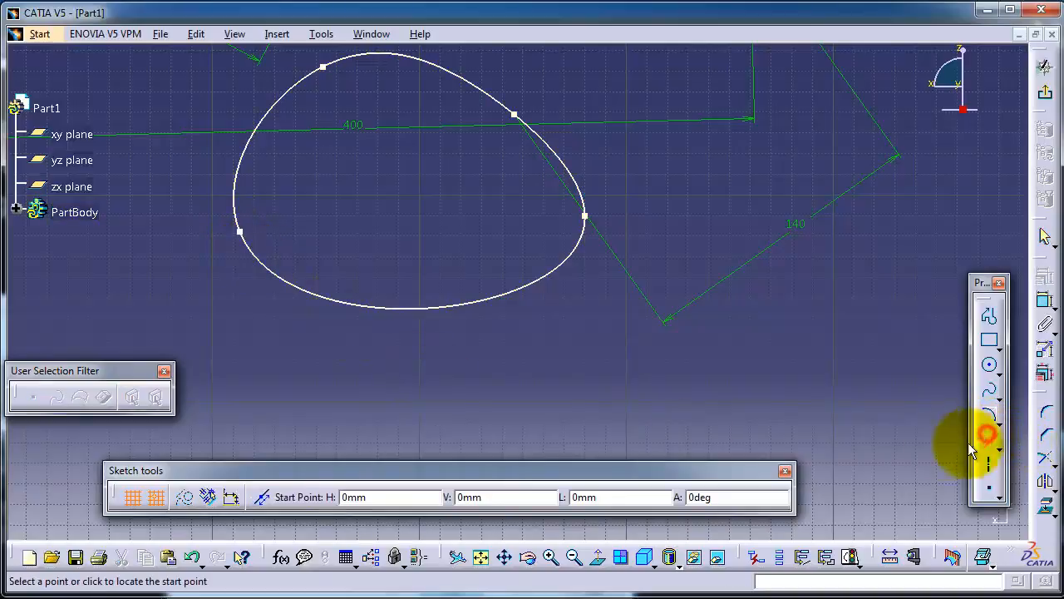
pyautogui.click(240, 232)
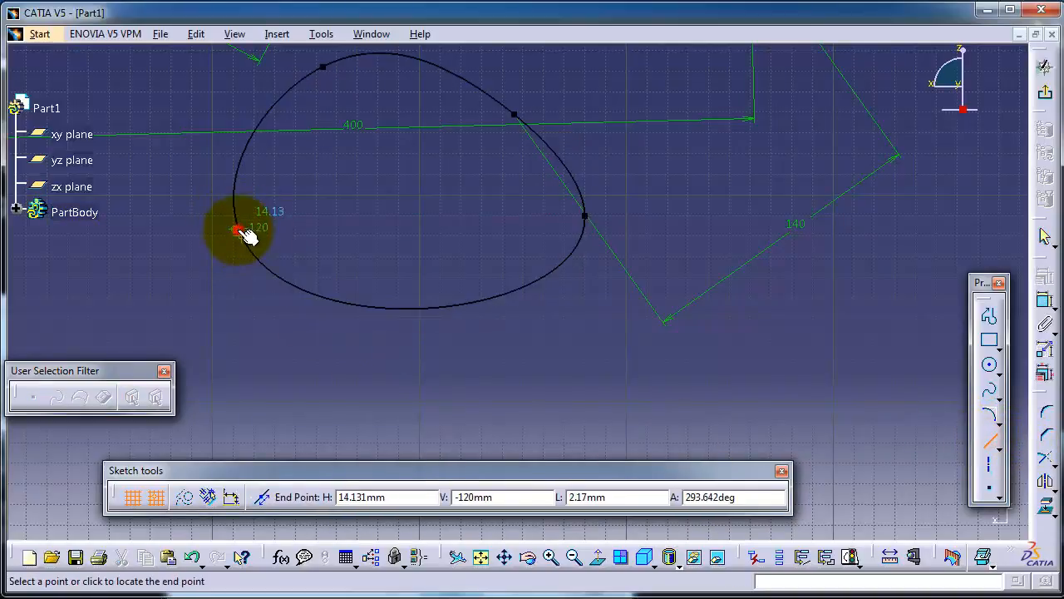
pyautogui.click(154, 98)
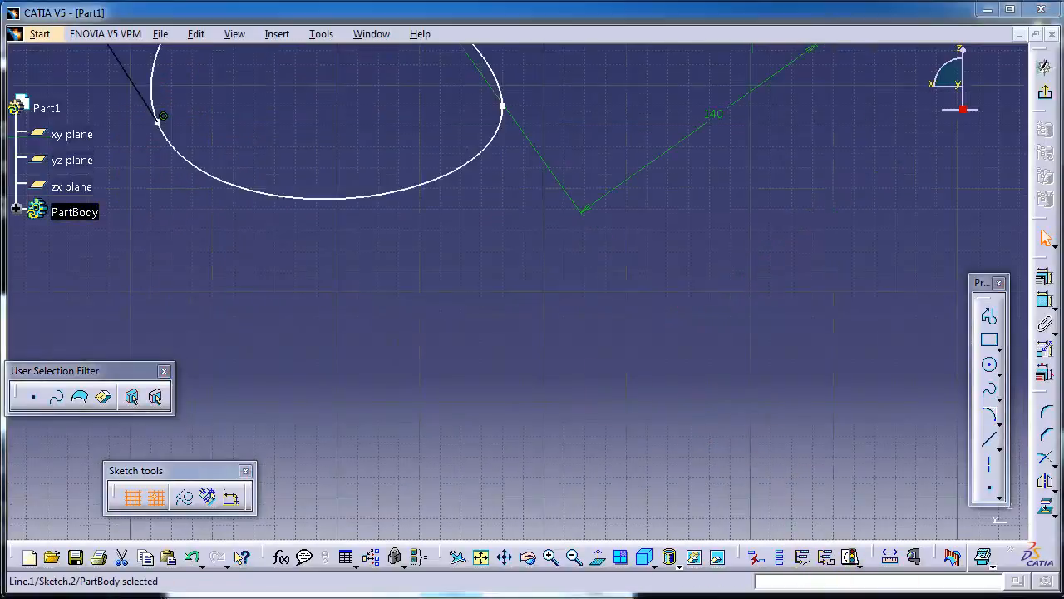
# Draw a long, slightly inclined line in the empty area below the closed spline
pyautogui.click(998, 416)
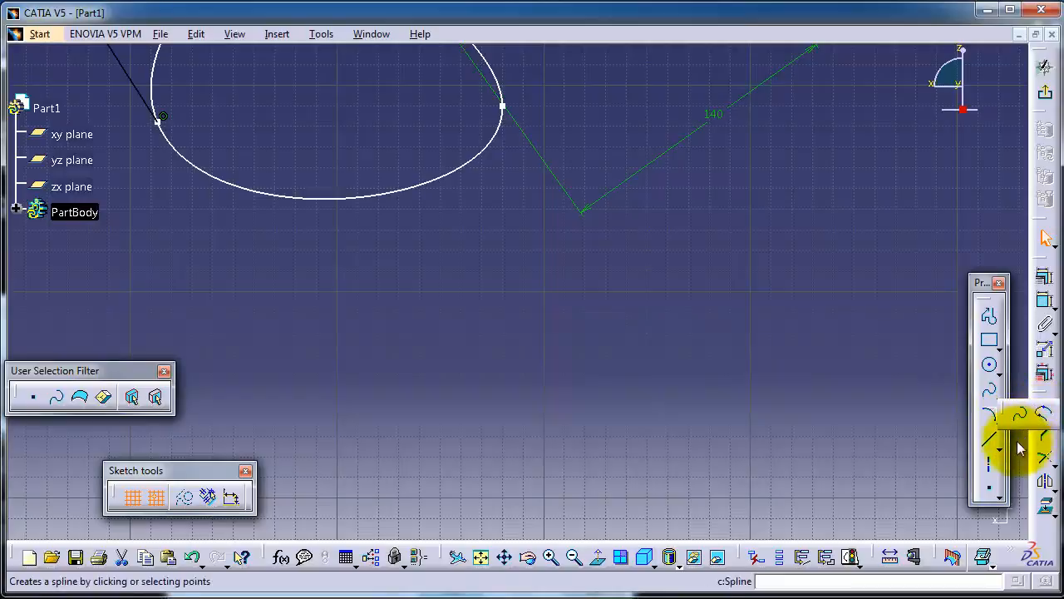
pyautogui.click(495, 346)
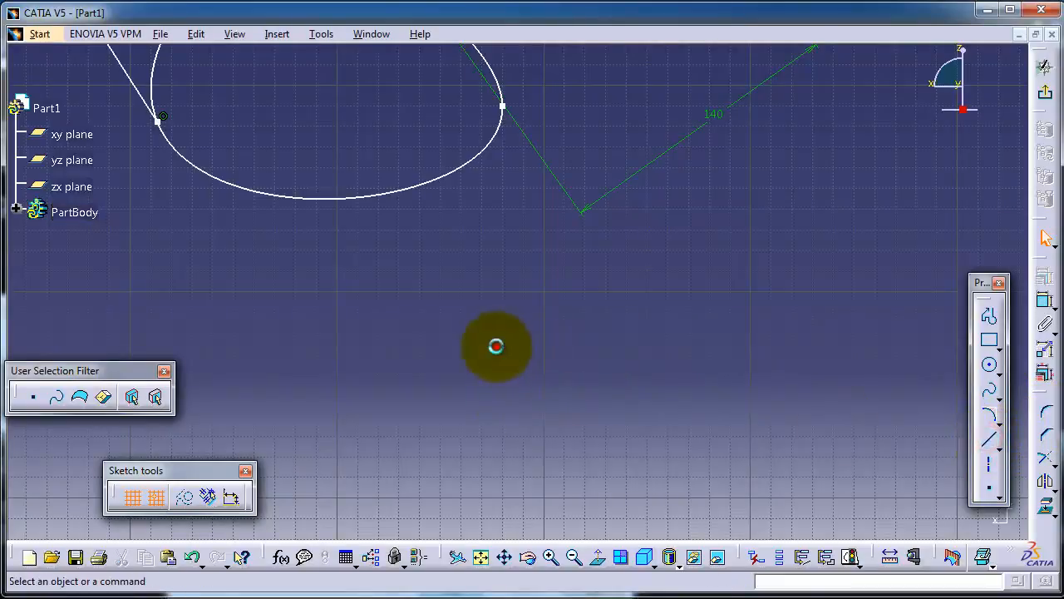
pyautogui.click(996, 441)
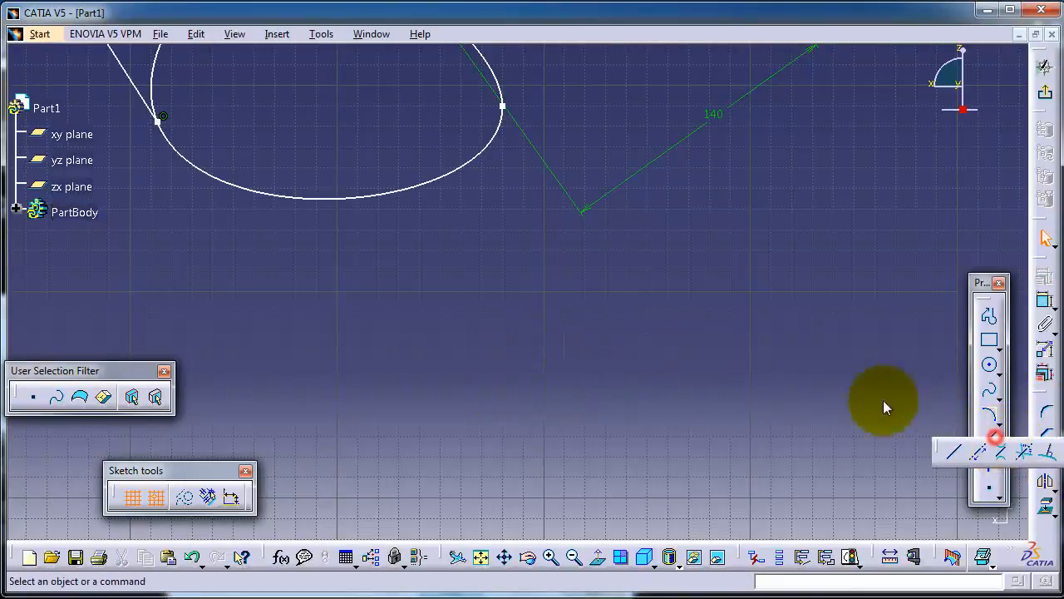
pyautogui.click(954, 451)
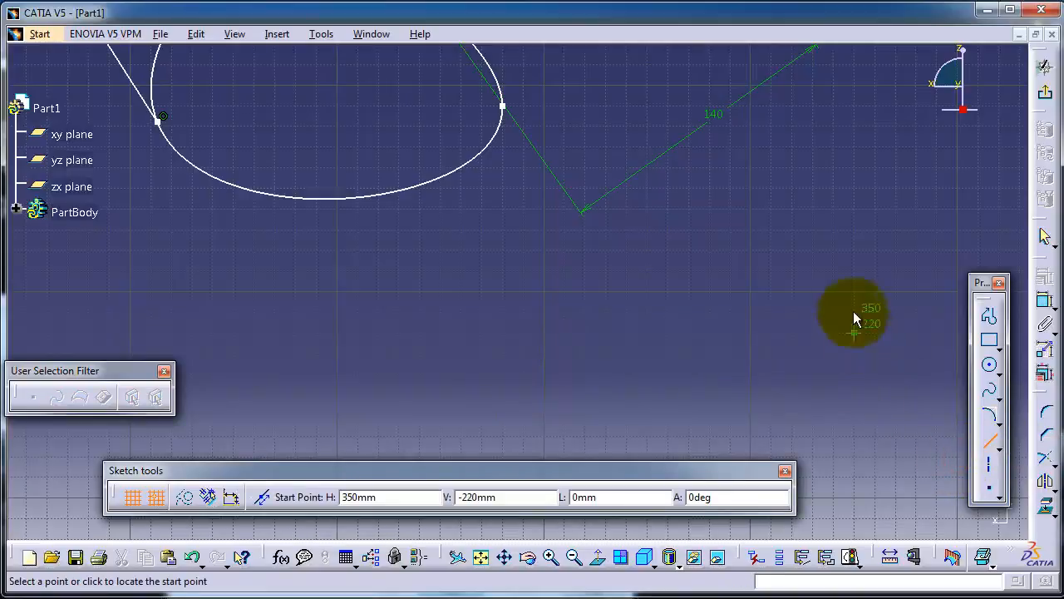
pyautogui.click(834, 276)
pyautogui.click(404, 290)
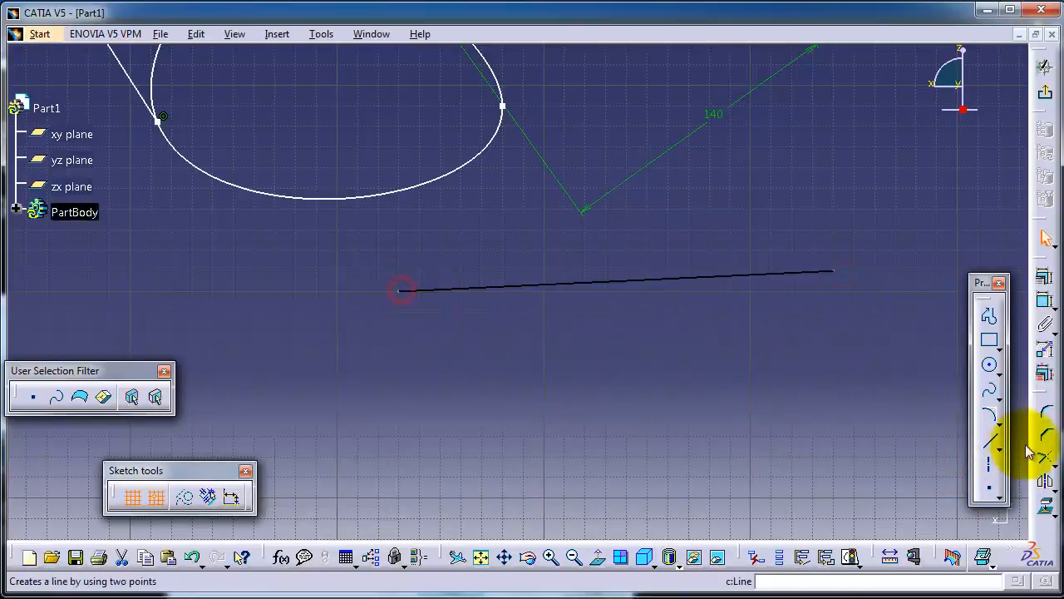
# Draw a second long line roughly parallel below the first, starting at about H 140, V -270 mm
pyautogui.click(988, 438)
pyautogui.click(420, 433)
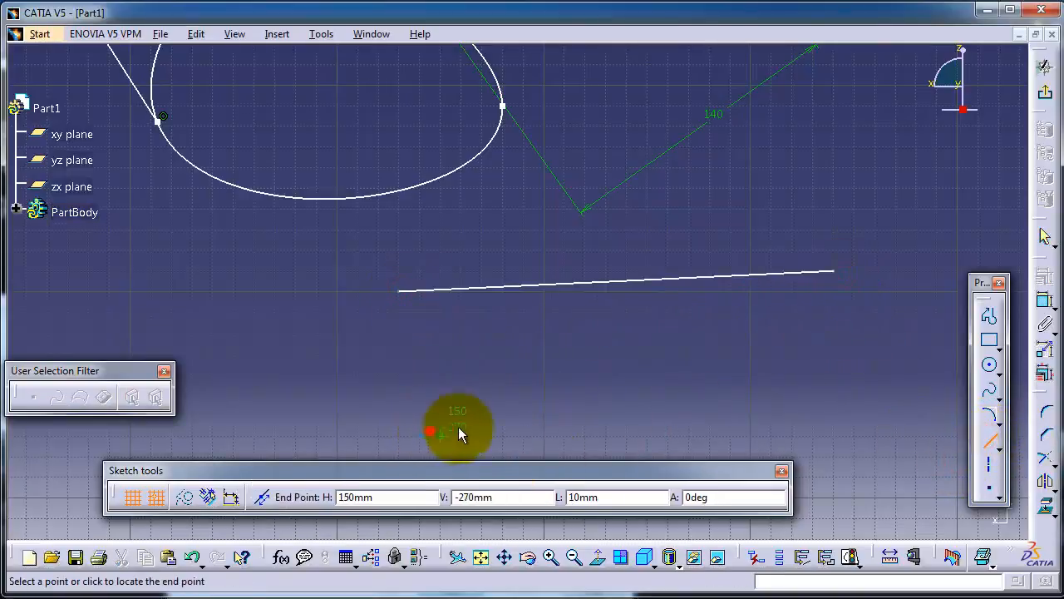
pyautogui.click(847, 415)
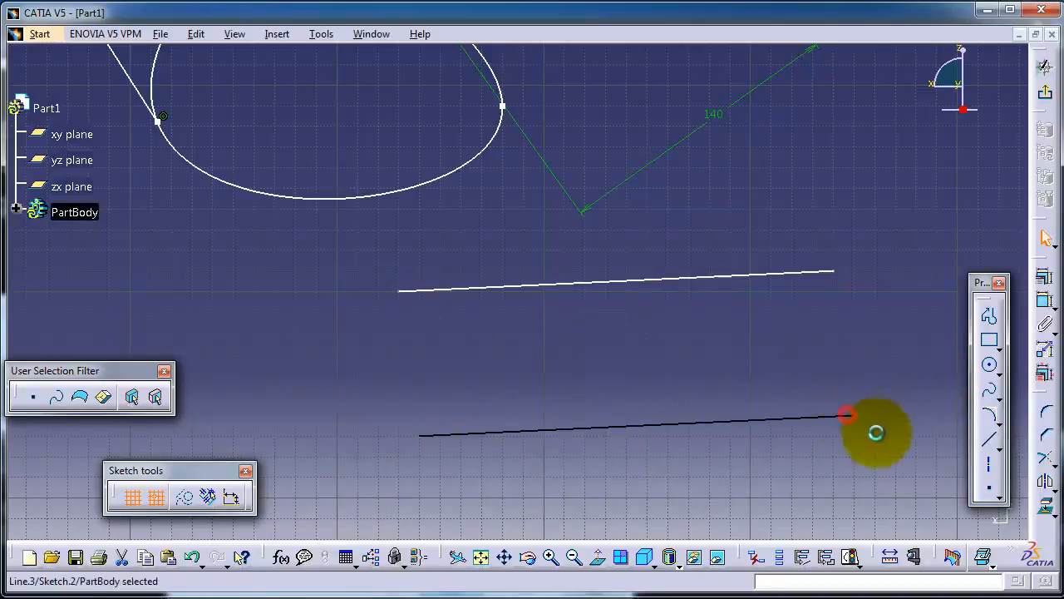
# Join the left ends of the two long lines with a Connect curve using a tension of 1
pyautogui.click(998, 400)
pyautogui.click(1047, 419)
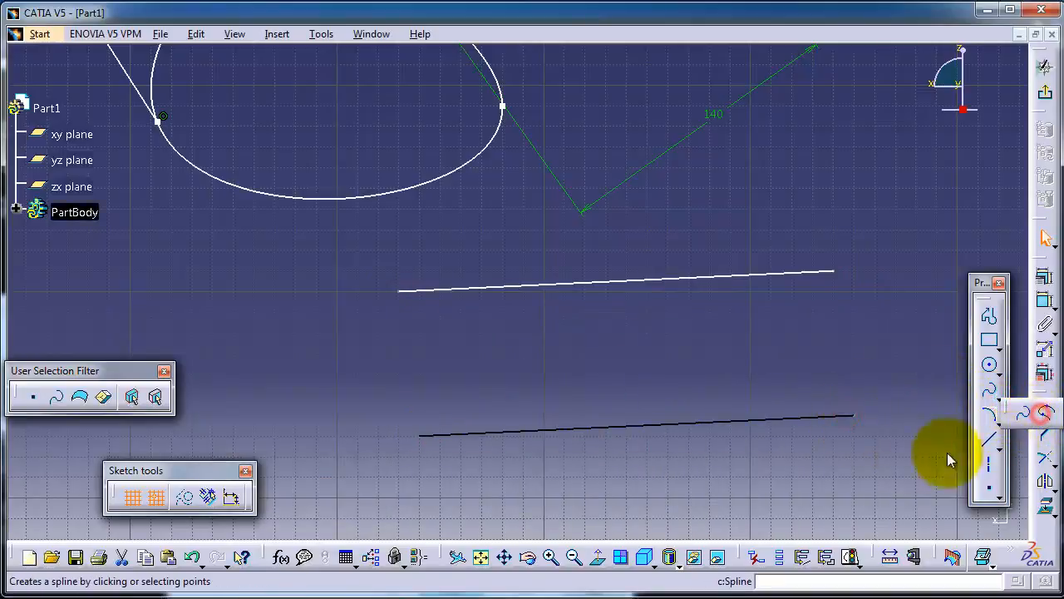
pyautogui.click(402, 291)
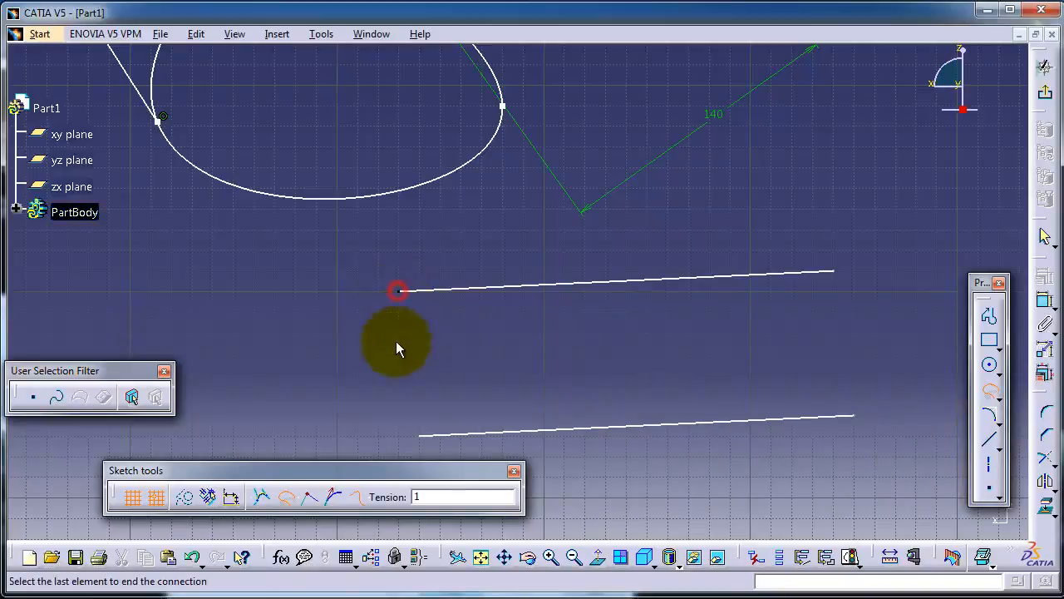
pyautogui.click(421, 433)
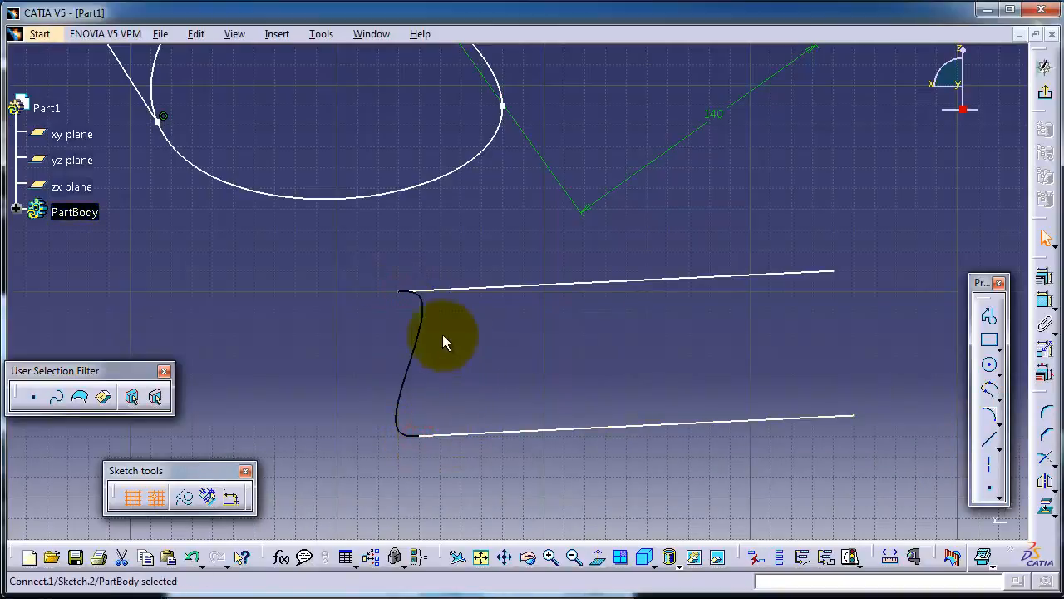
pyautogui.moveTo(534, 336); pyautogui.dragTo(566, 321, button='middle')
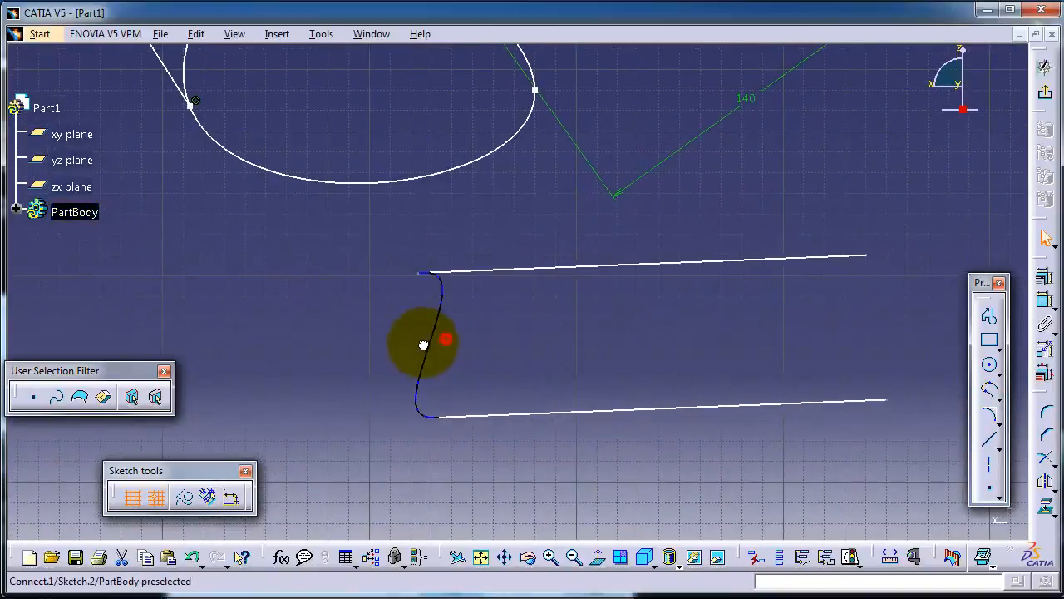